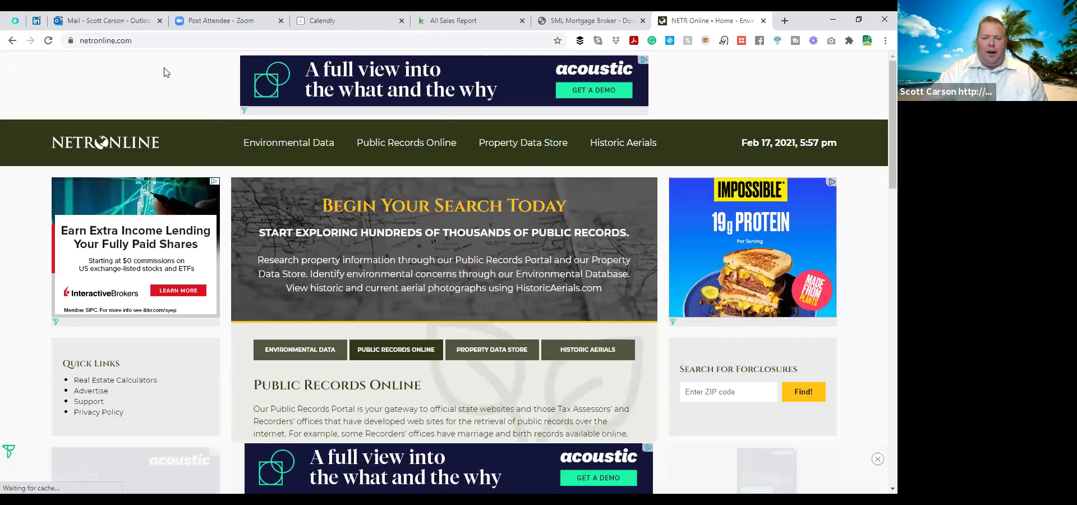
# Open the Public Records Online directory and go to Ohio's public records
pyautogui.scroll(-1, 466, 243)
pyautogui.scroll(-2, 466, 243)
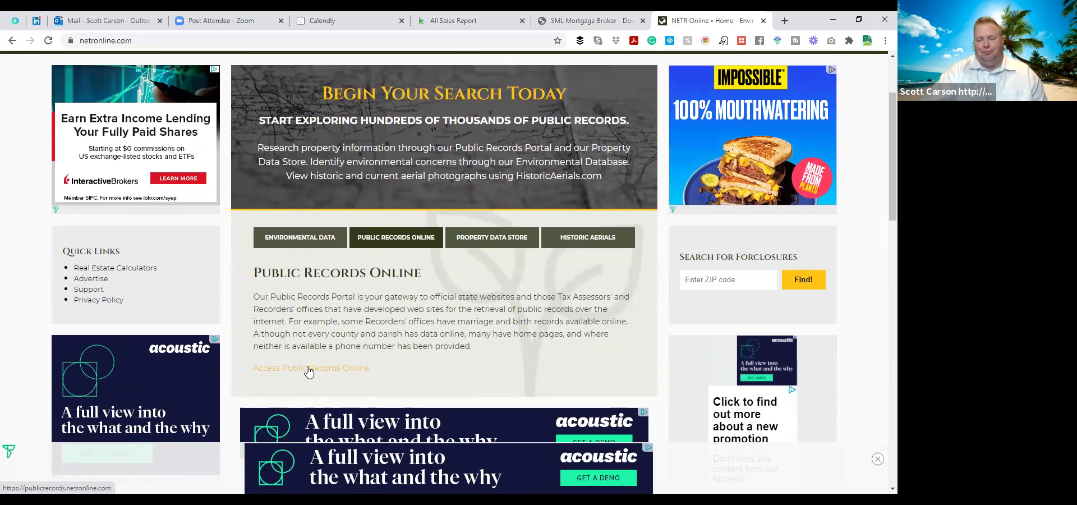
pyautogui.click(309, 372)
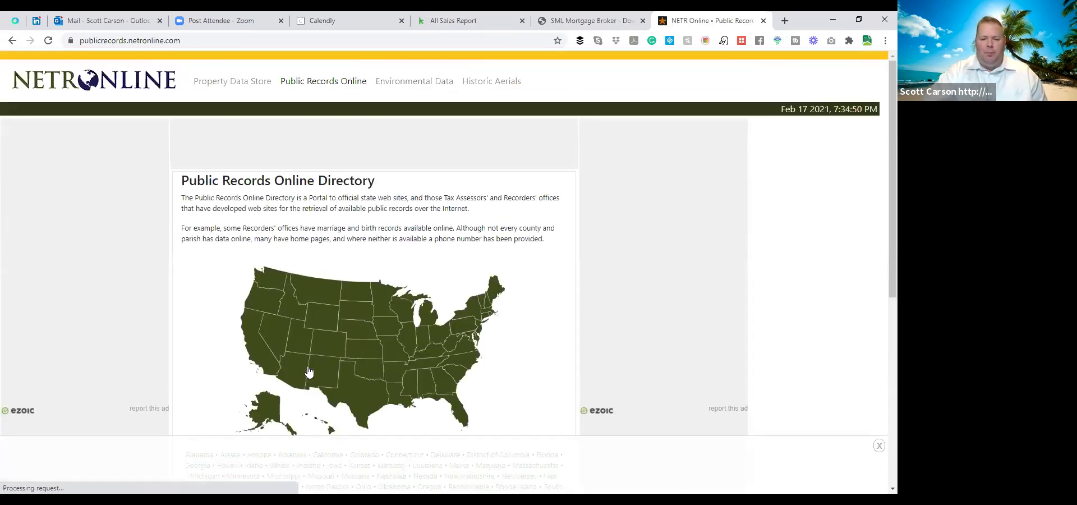
pyautogui.scroll(-2, 435, 266)
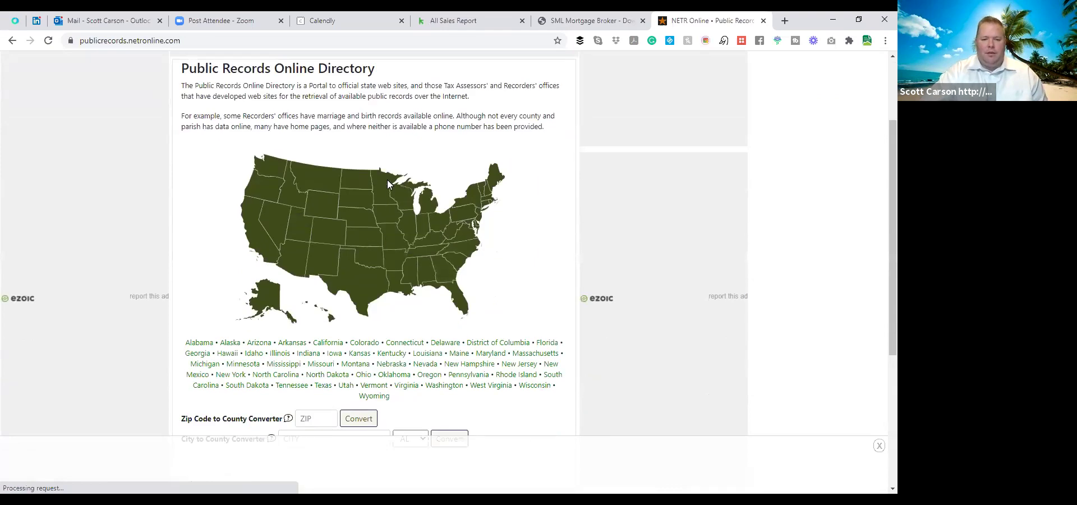
pyautogui.click(435, 225)
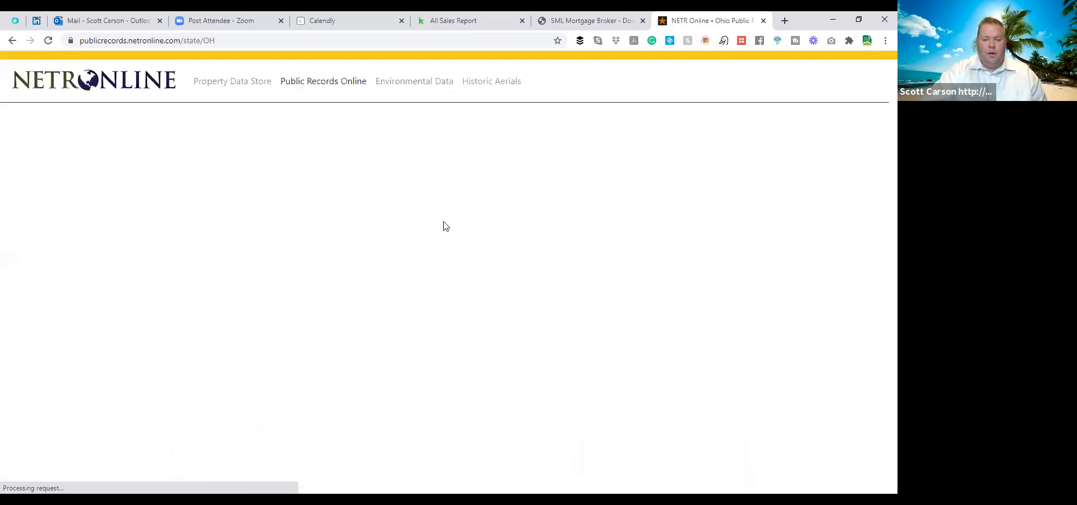
# Open Hamilton County's public records from the Ohio county list and go to the Hamilton Auditor's online data
pyautogui.scroll(-3, 484, 218)
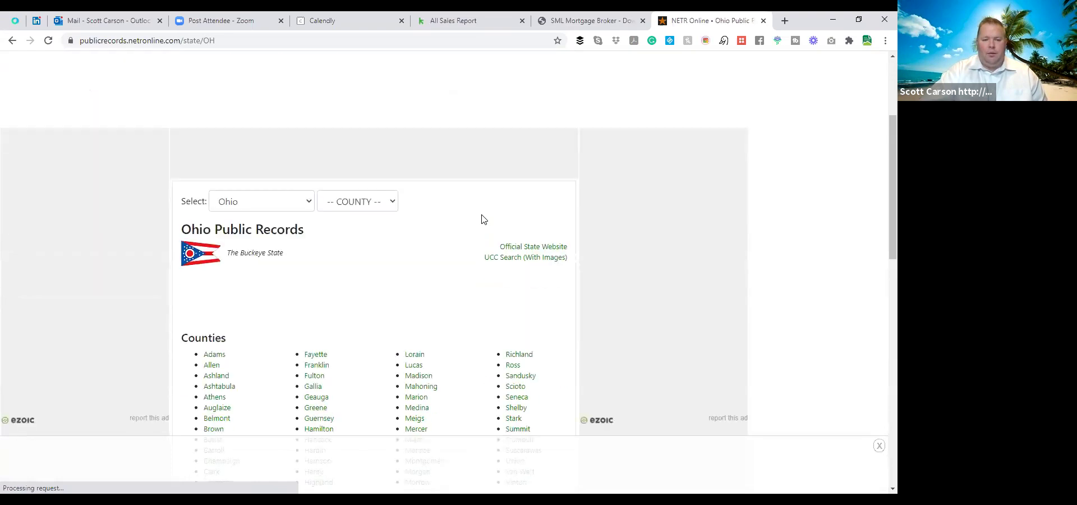
pyautogui.scroll(-2, 381, 230)
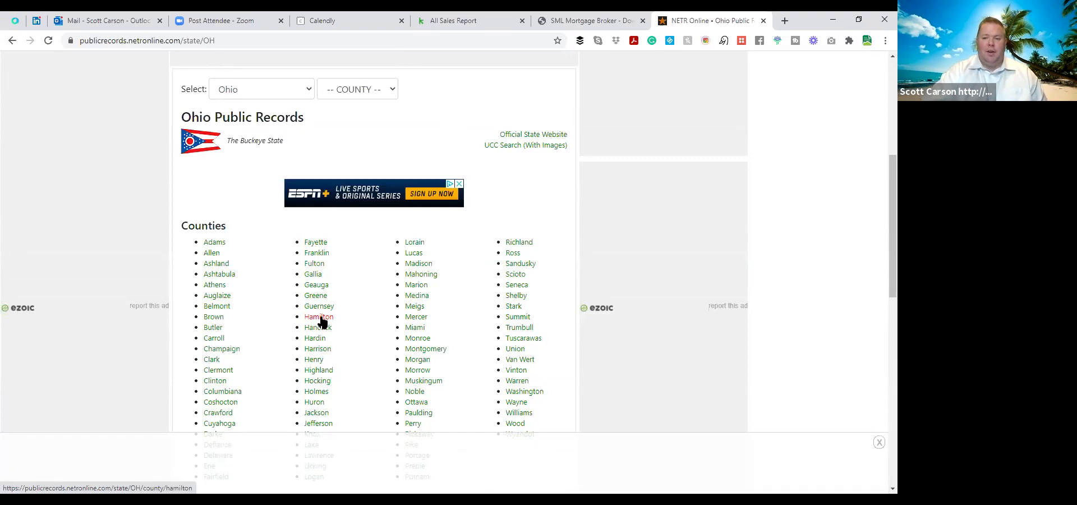
pyautogui.click(318, 317)
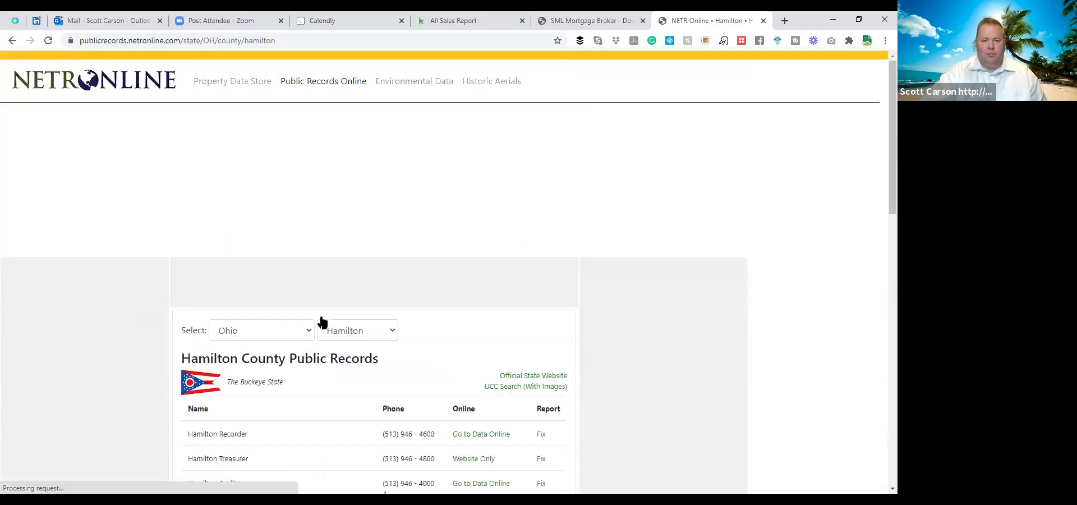
pyautogui.scroll(-3, 548, 189)
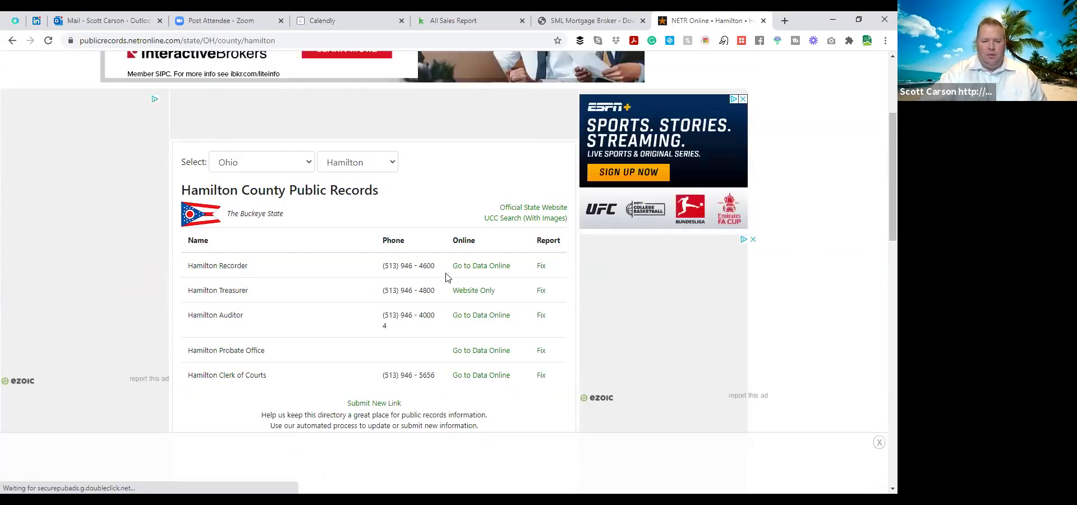
pyautogui.click(497, 316)
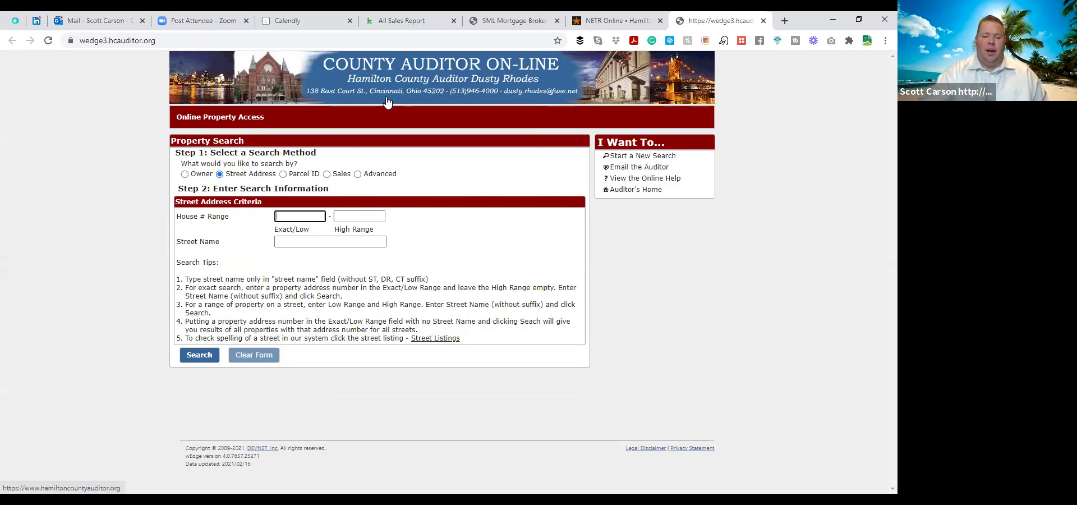
# Search the auditor's property records by owner for "equity trust"
pyautogui.click(185, 174)
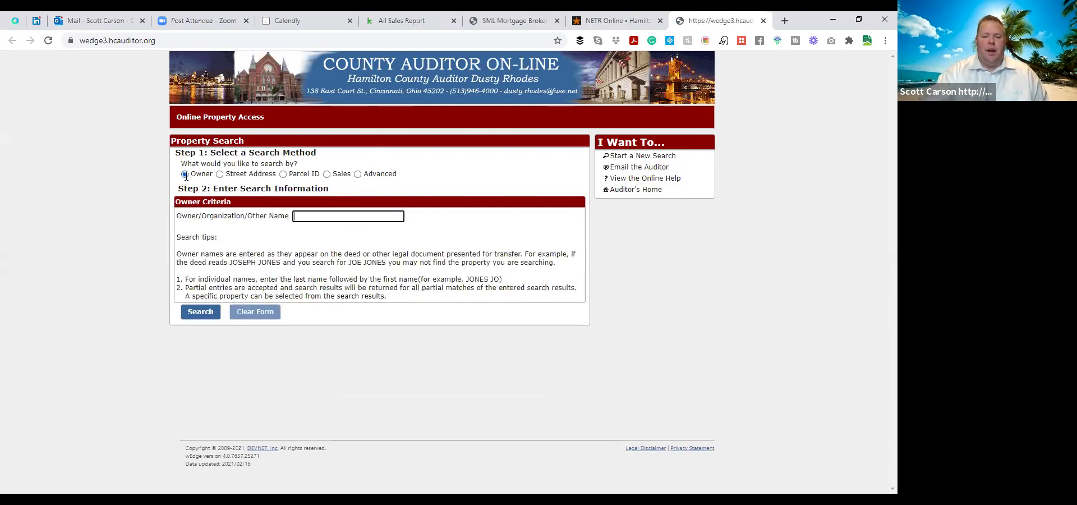
pyautogui.click(308, 217)
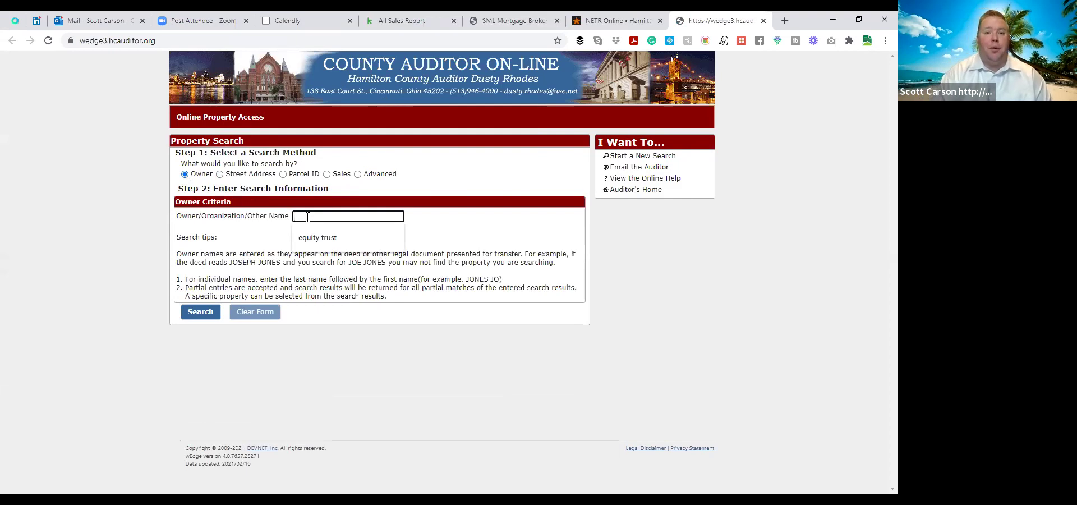
pyautogui.write('equity trust')
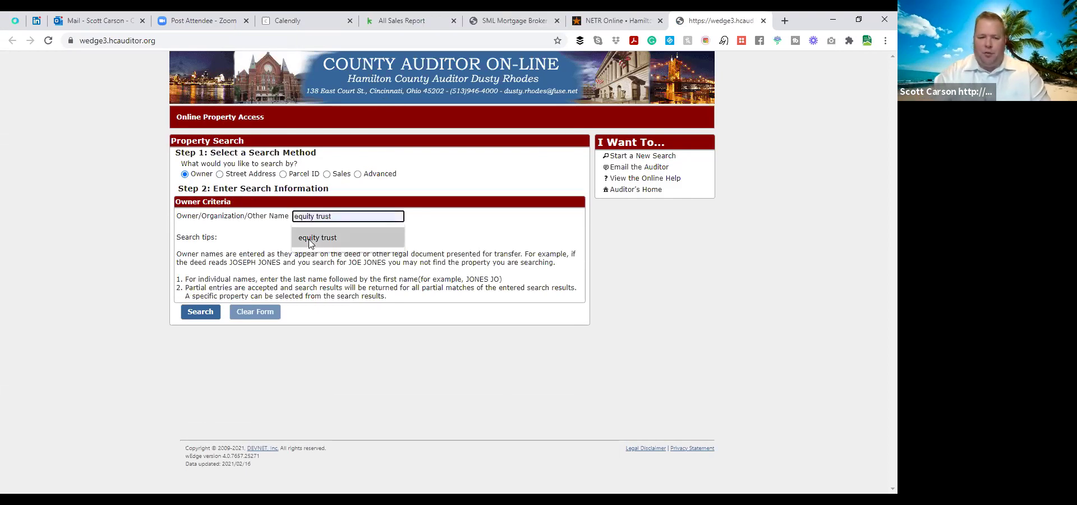
pyautogui.click(312, 243)
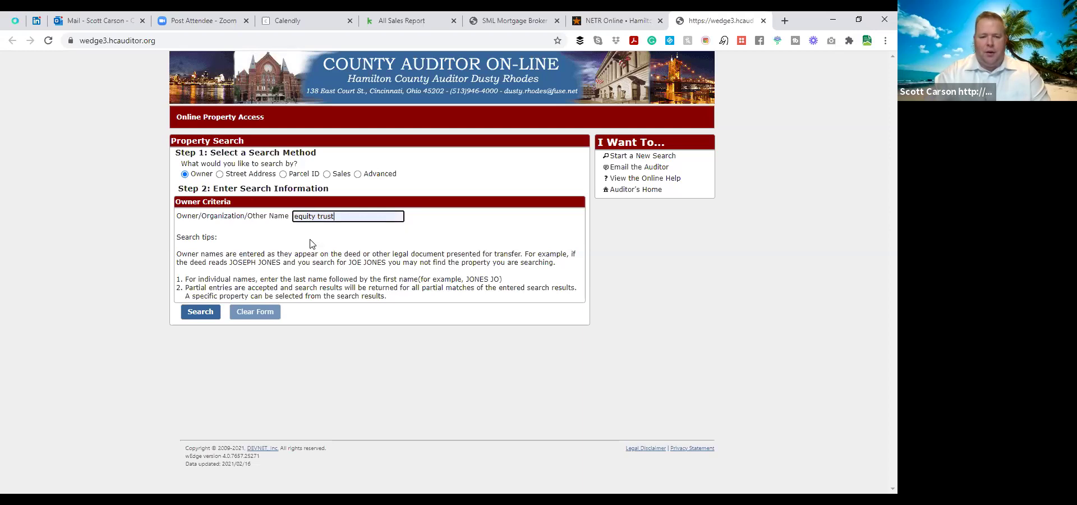
pyautogui.click(197, 319)
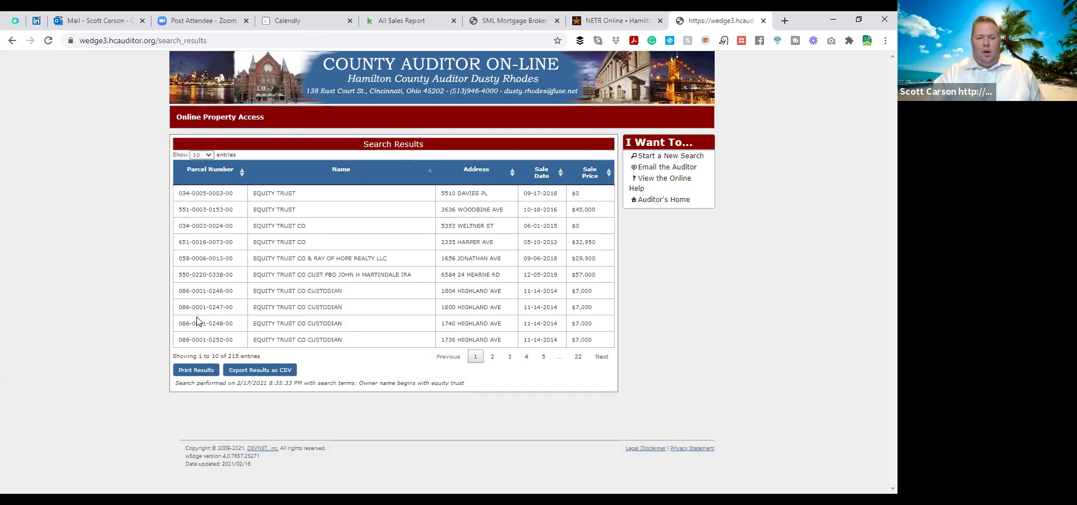
# Show 100 entries per page and open the Equity Trust IRA property sold on 12-05-2019 for $57,000
pyautogui.click(209, 157)
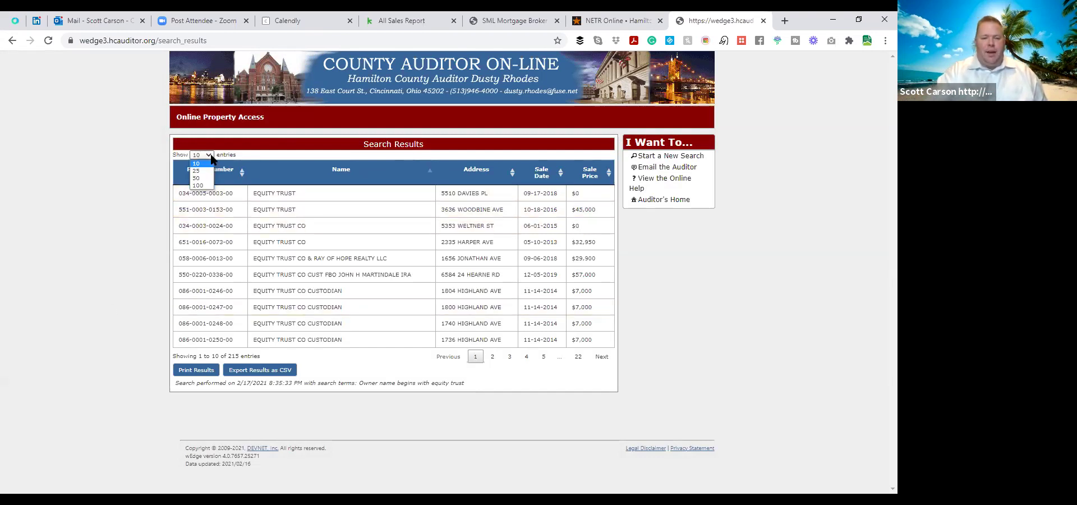
pyautogui.click(196, 191)
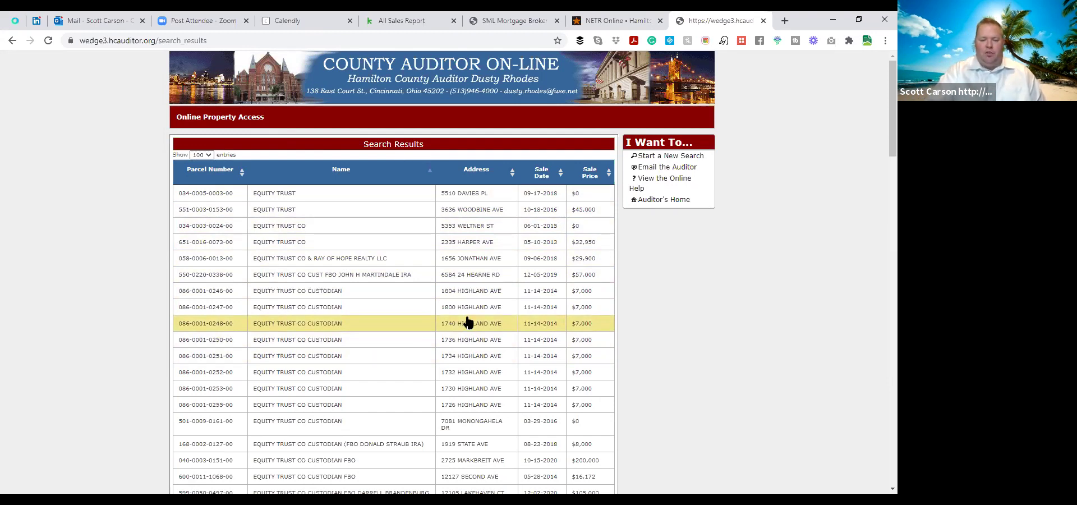
pyautogui.click(322, 281)
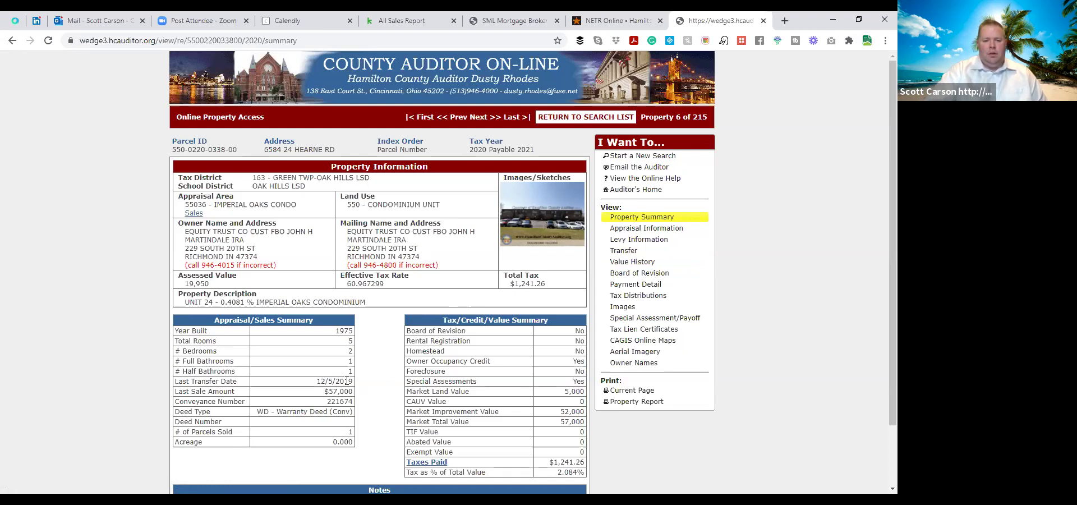
# Copy the IRA holder's name from the owner details and search Google for it in a new tab with "richmond in" added
pyautogui.moveTo(287, 232); pyautogui.dragTo(230, 241)
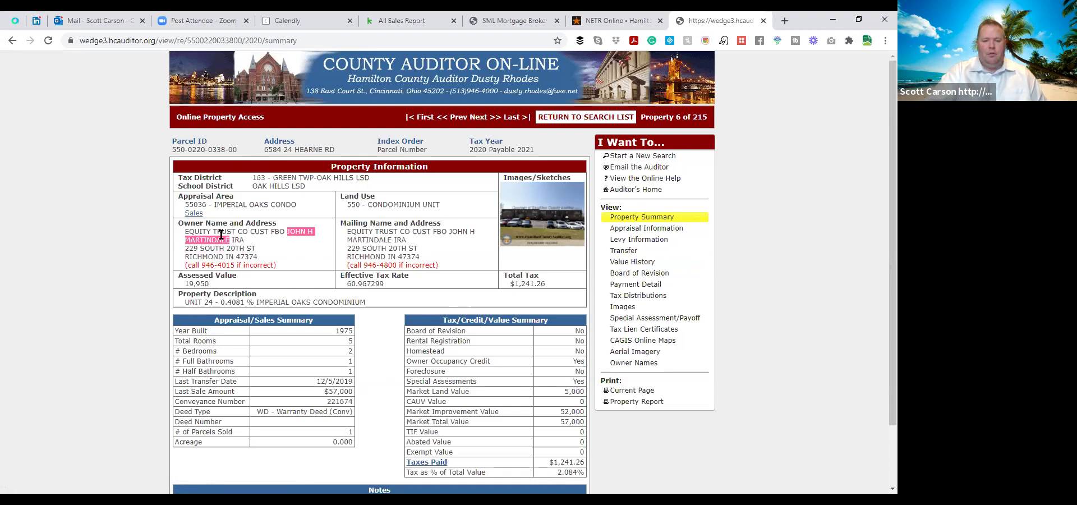
pyautogui.rightClick(221, 239)
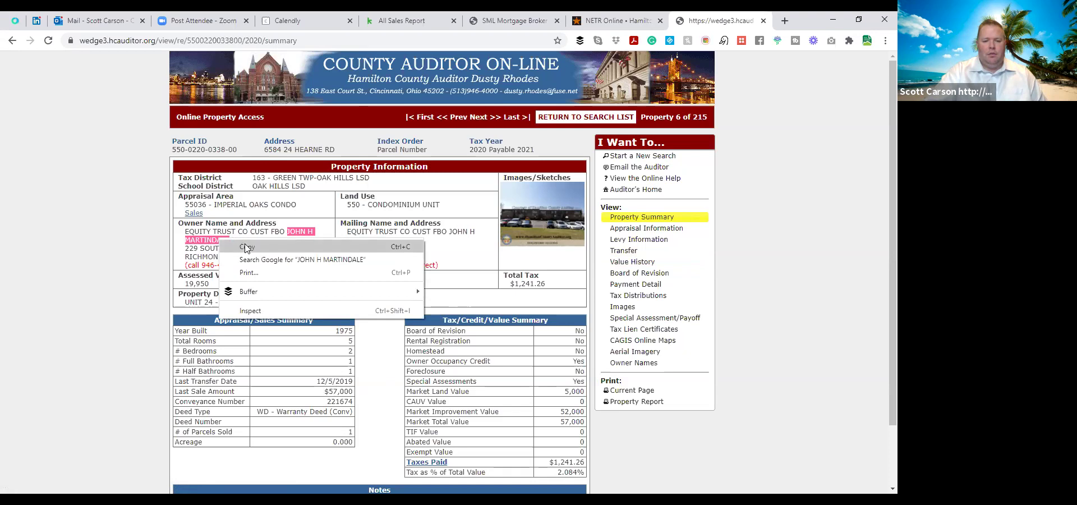
pyautogui.click(245, 248)
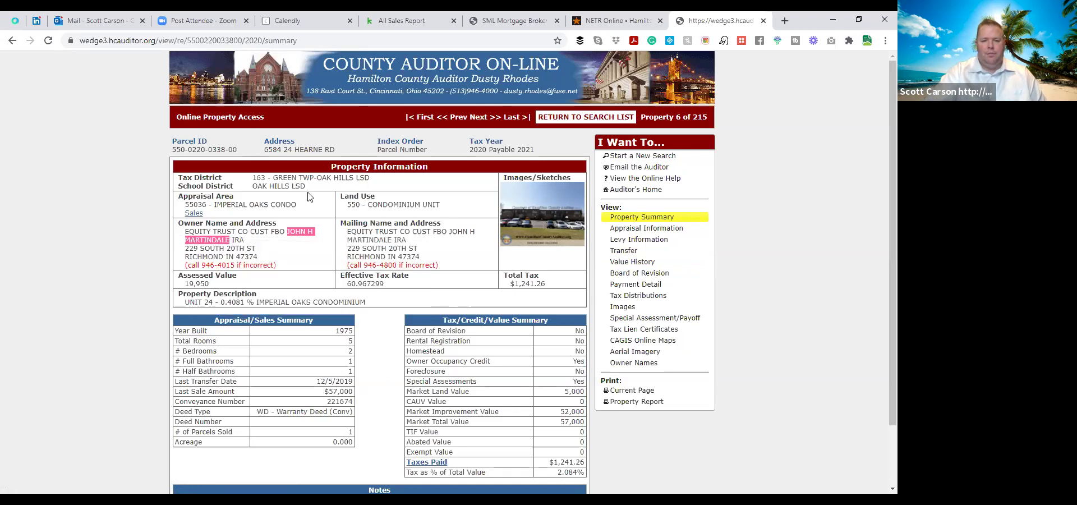
pyautogui.click(785, 21)
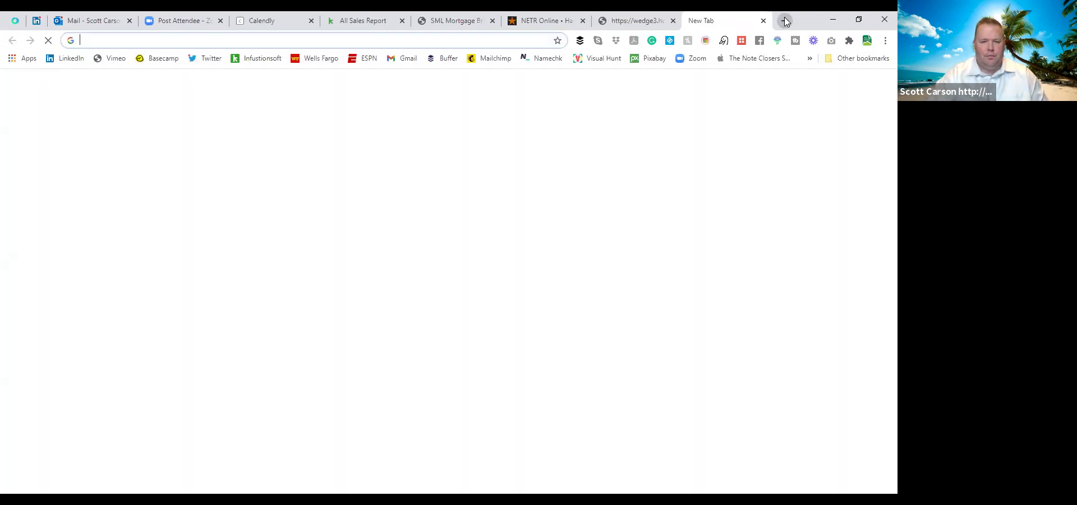
pyautogui.hotkey('ctrl', 'v')
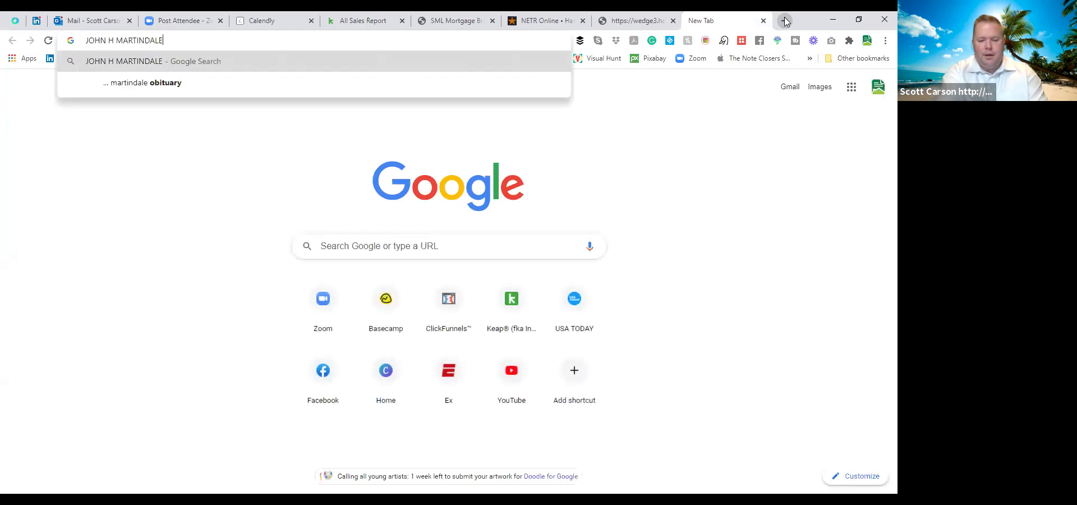
pyautogui.write('richmond in')
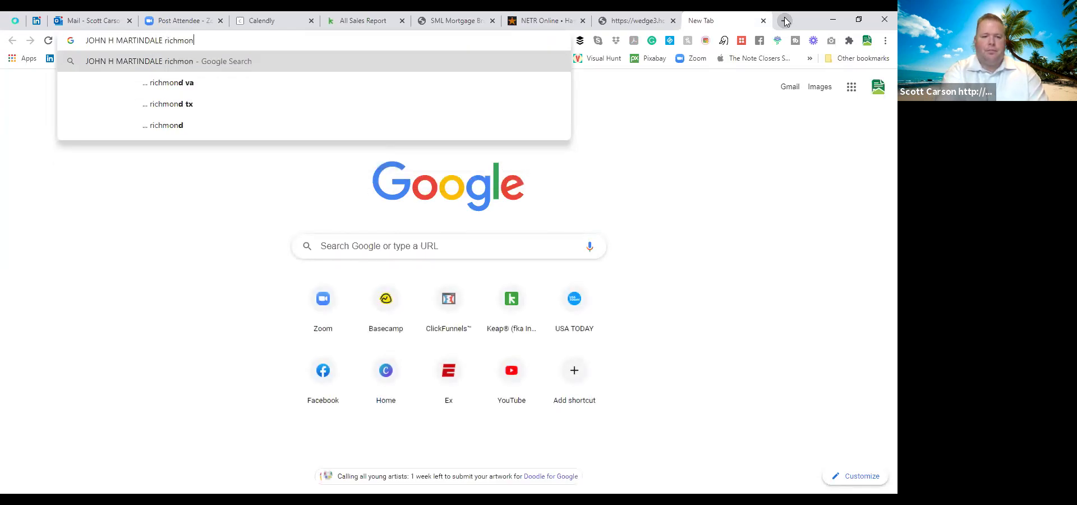
pyautogui.press('Return')
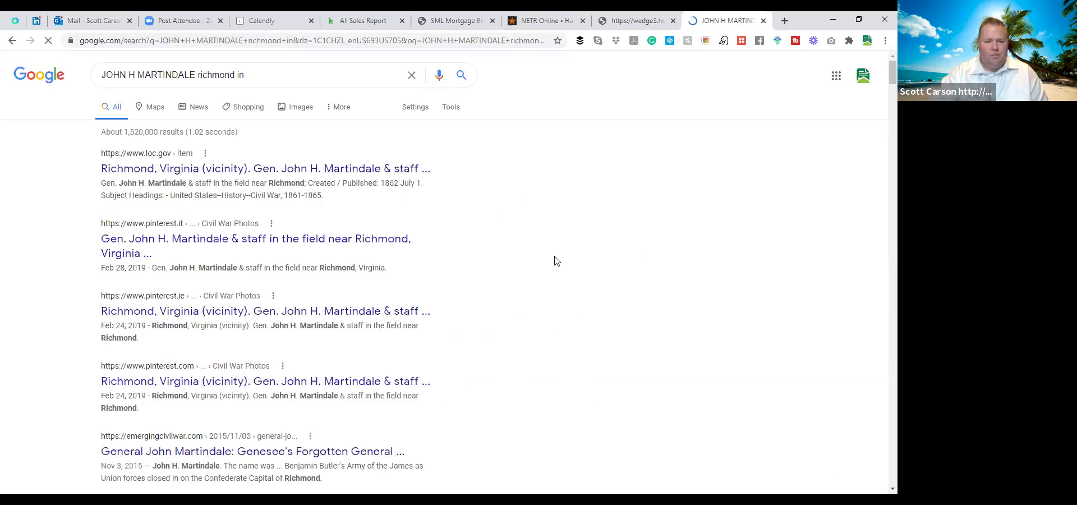
# Look through the Google results for entries matching the IRA holder in Richmond, Indiana
pyautogui.scroll(-1, 464, 275)
pyautogui.scroll(-1, 465, 274)
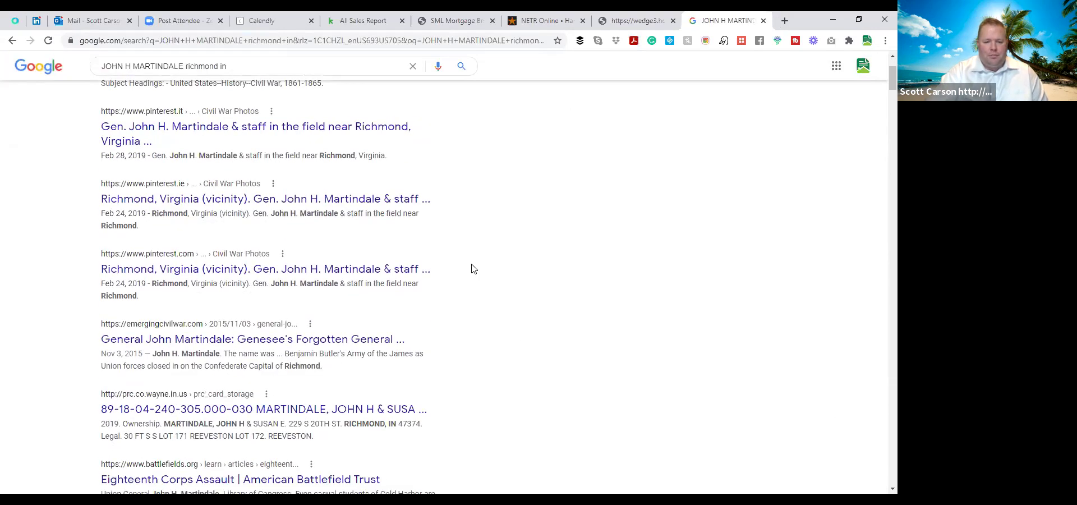
pyautogui.scroll(-3, 466, 274)
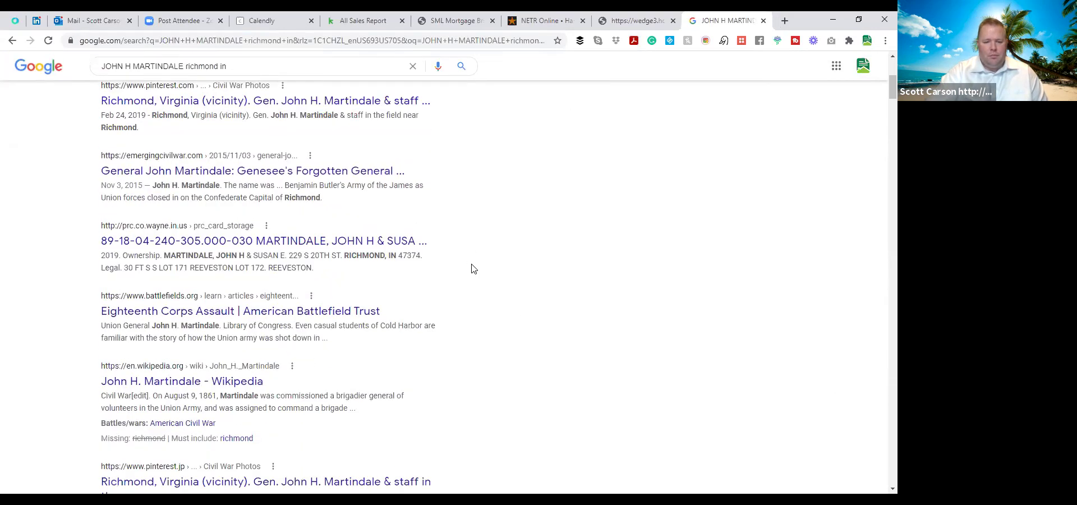
pyautogui.scroll(1, 474, 269)
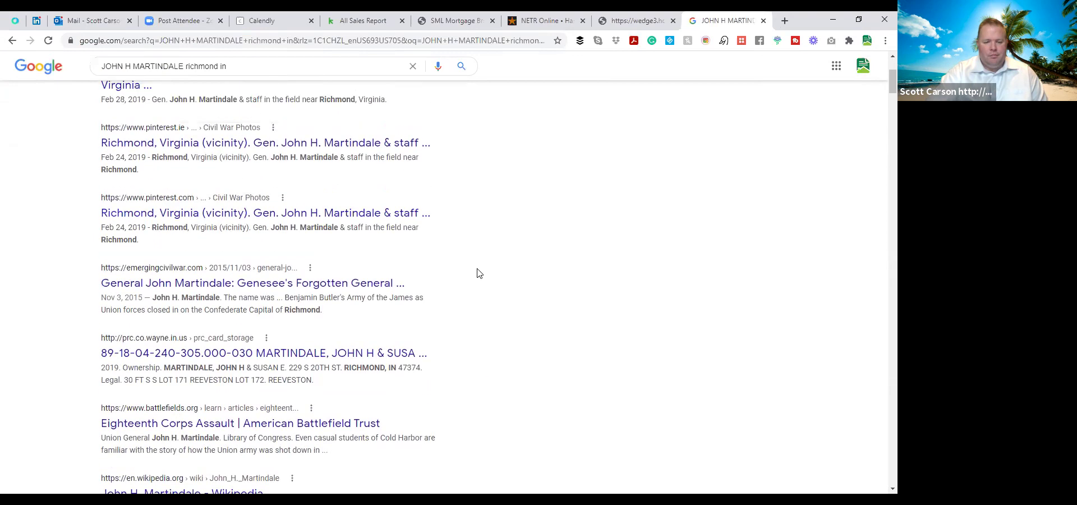
pyautogui.scroll(-1, 477, 272)
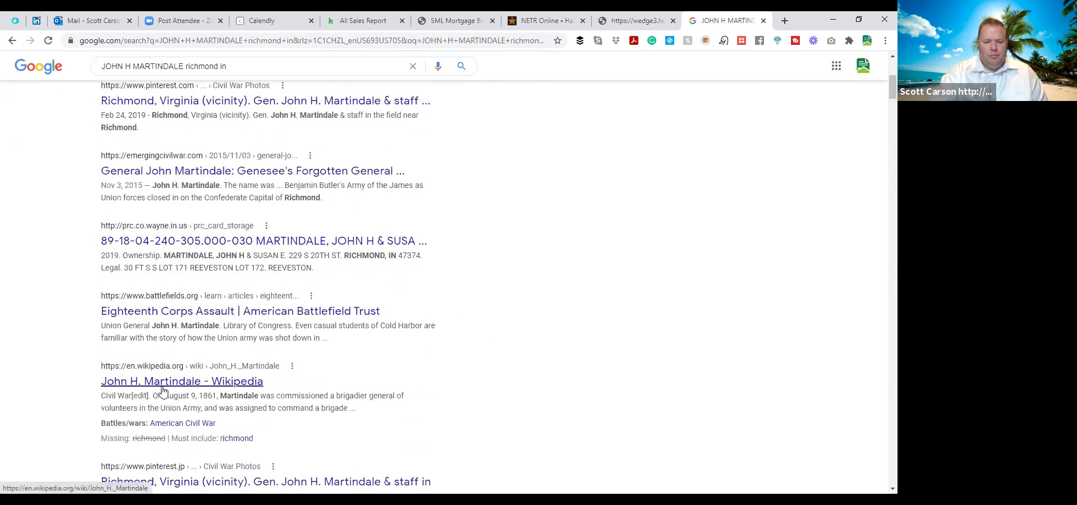
pyautogui.scroll(-2, 463, 330)
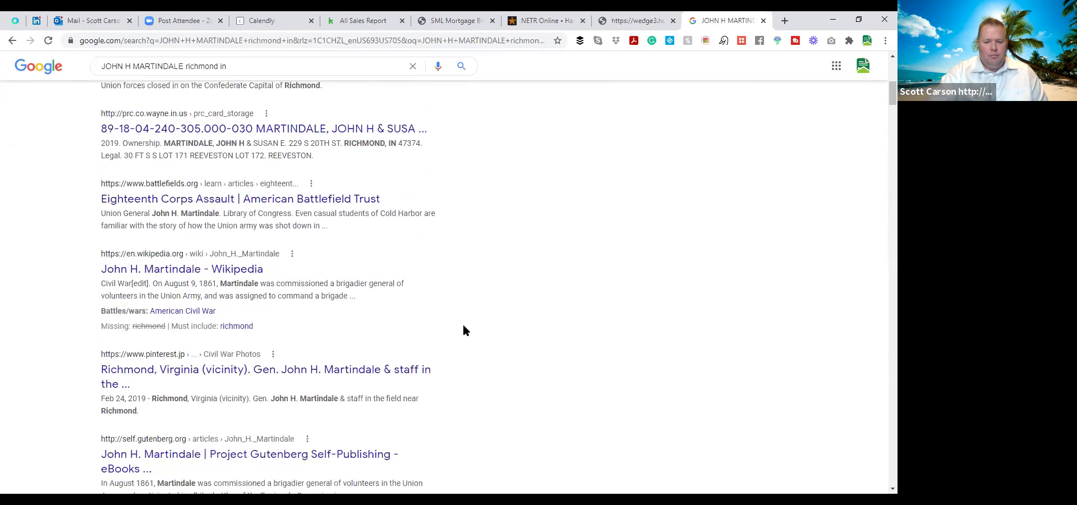
pyautogui.scroll(-3, 463, 330)
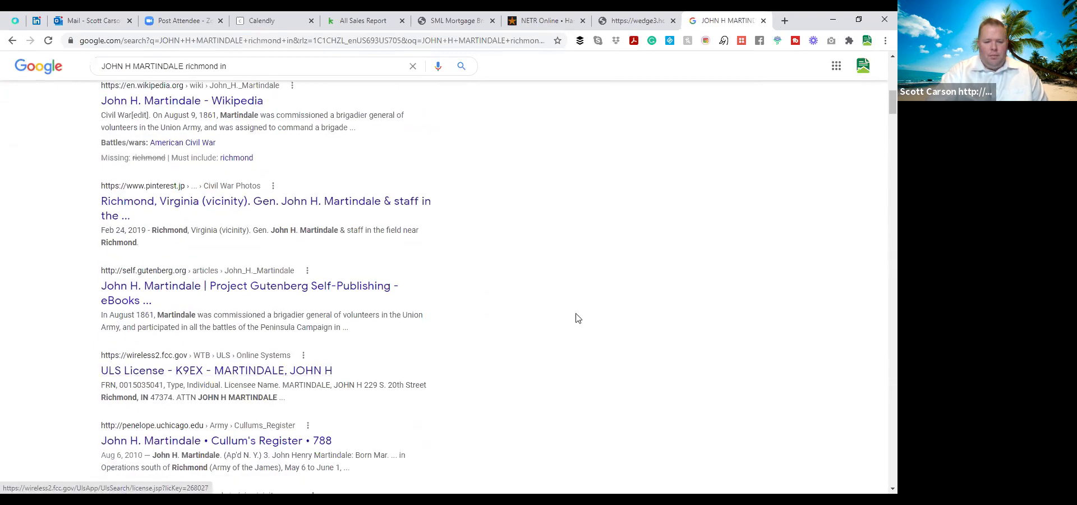
pyautogui.scroll(-3, 562, 307)
pyautogui.scroll(10, 561, 307)
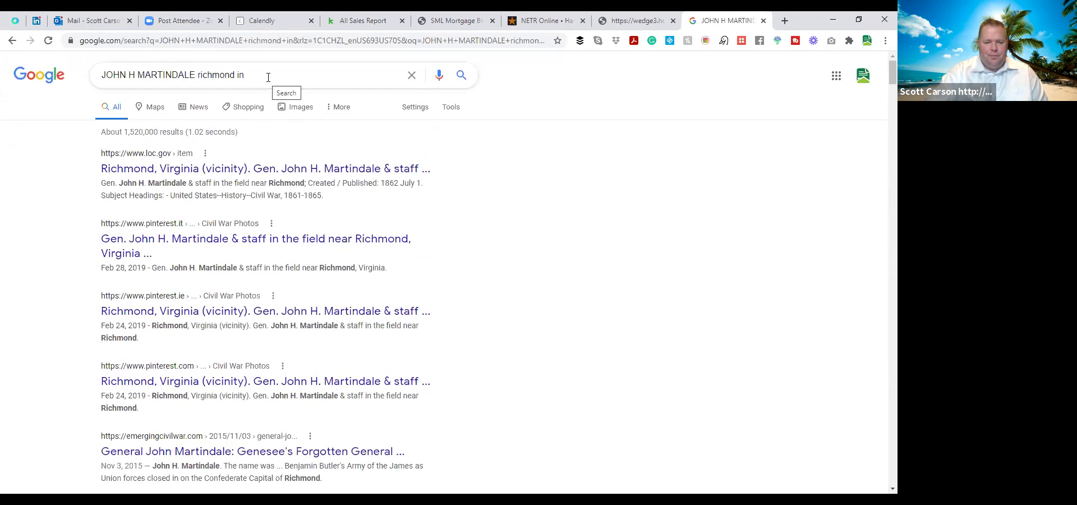
# Return to the auditor's search results and open the Equity Trust Co property with sale date 06-01-2015 to review its summary
pyautogui.click(635, 21)
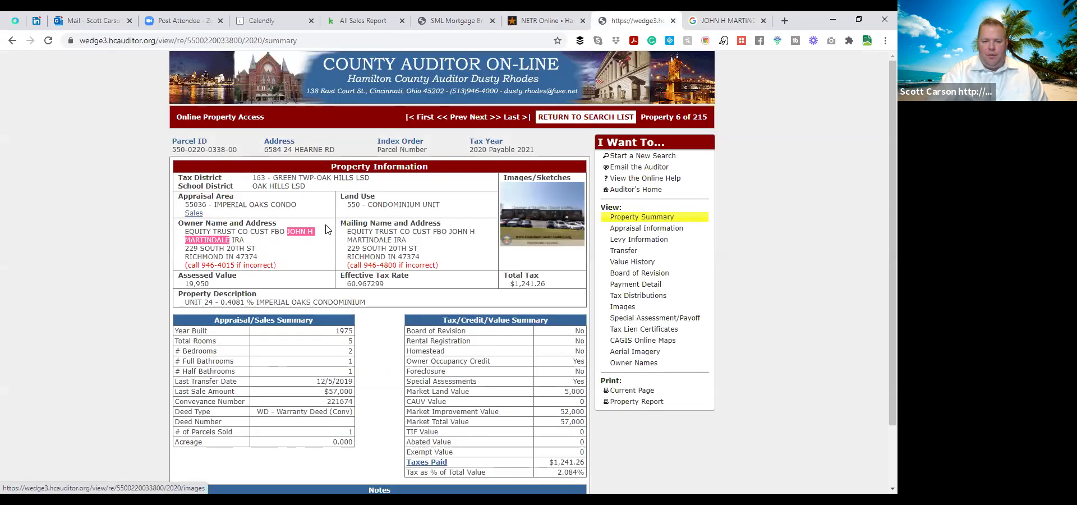
pyautogui.click(12, 41)
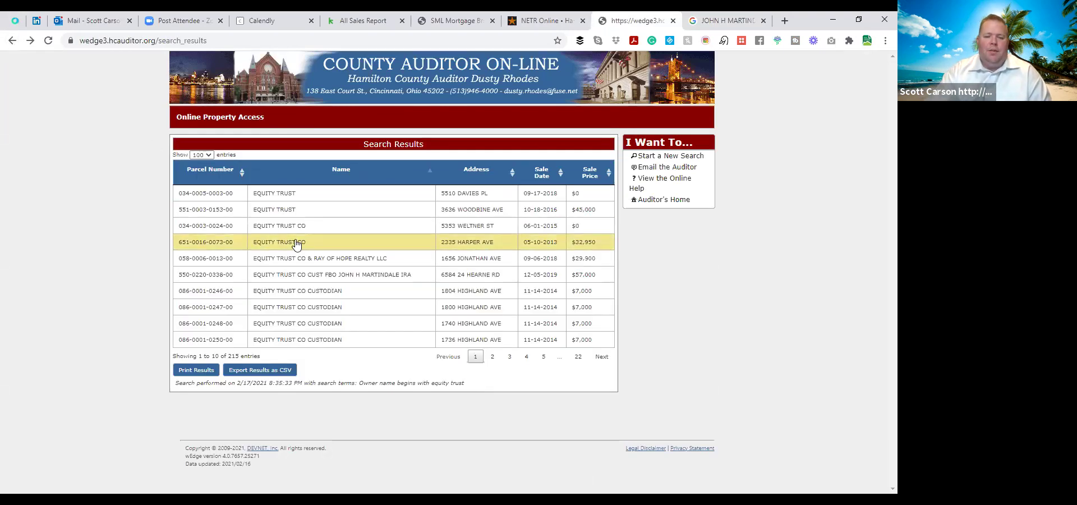
pyautogui.click(288, 232)
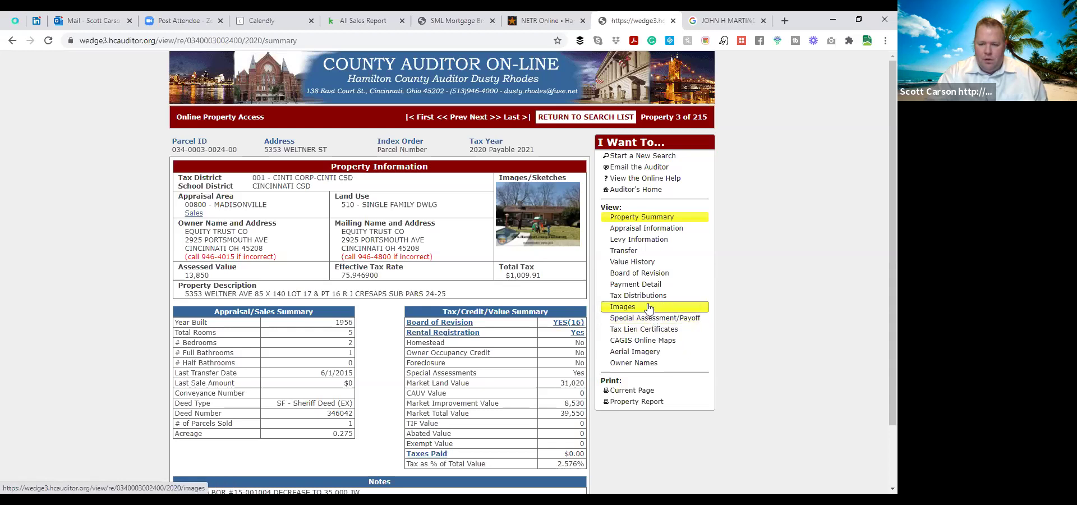
pyautogui.scroll(-3, 447, 297)
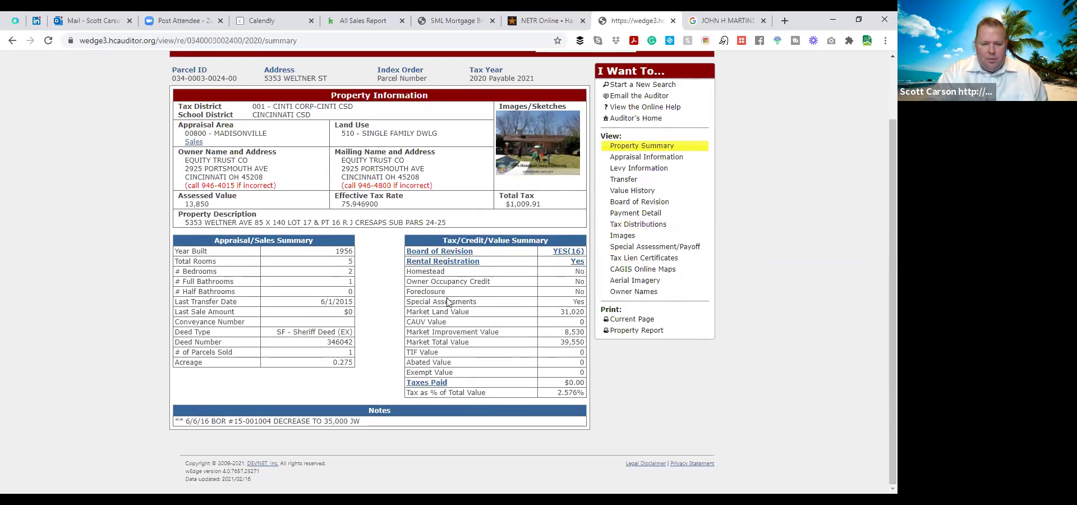
# Check which images are available for the Equity Trust Co property and view its 4/1/2015 photo at full size
pyautogui.scroll(3, 447, 298)
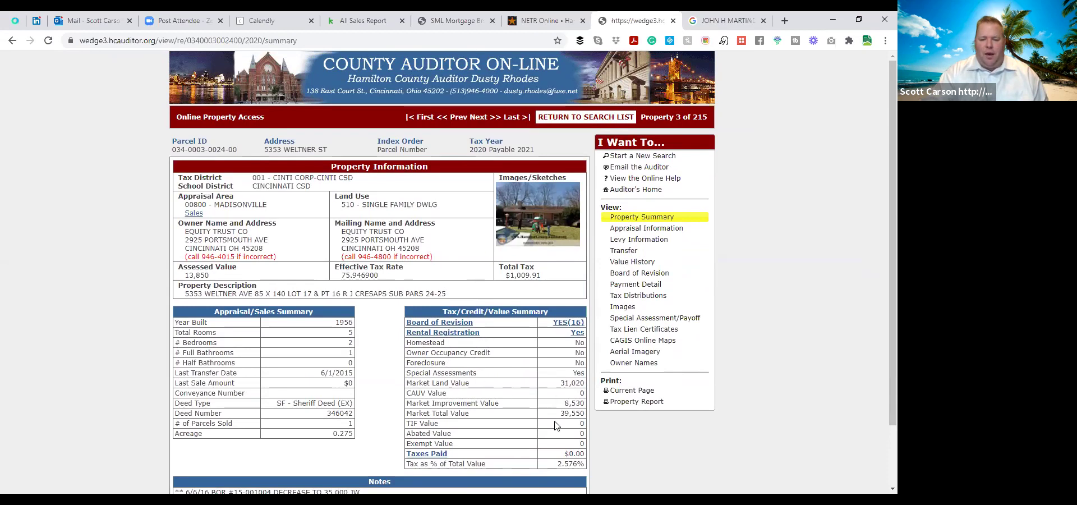
pyautogui.click(535, 226)
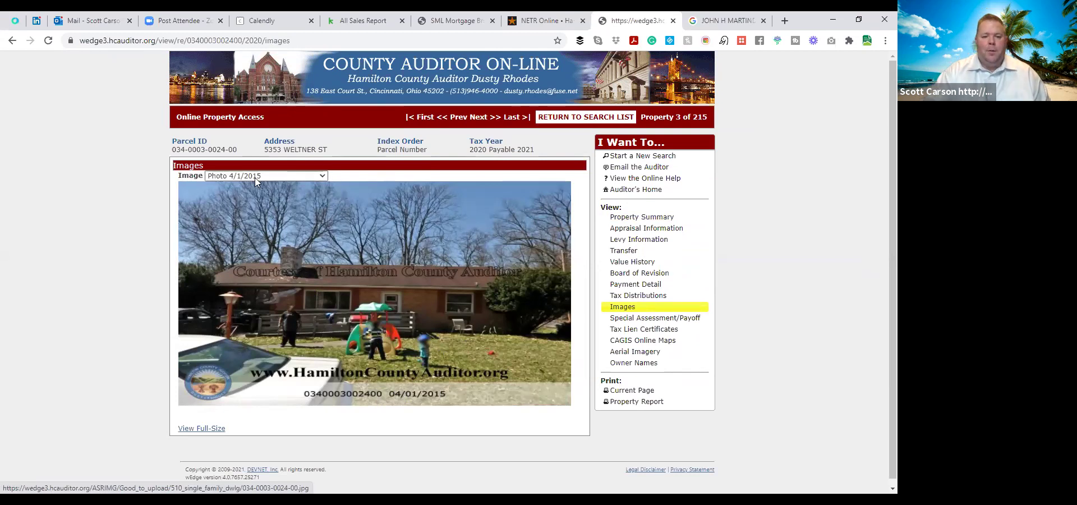
pyautogui.click(323, 177)
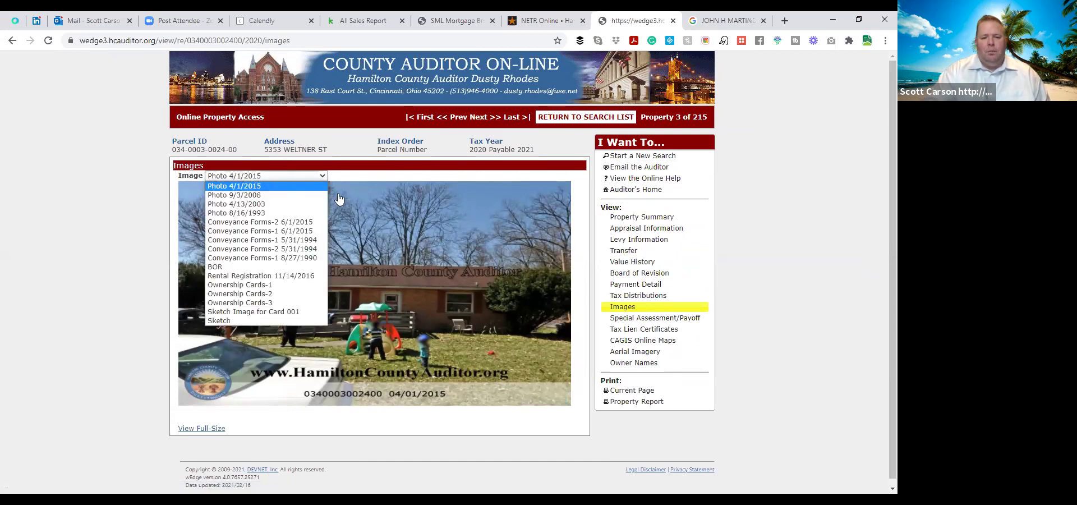
pyautogui.click(374, 226)
pyautogui.click(375, 228)
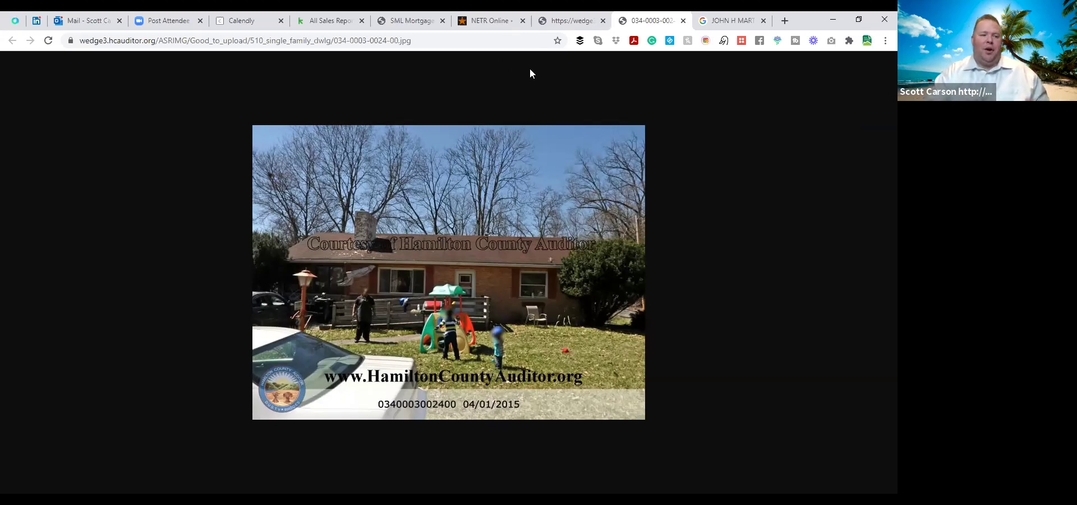
# Leave the full-size photo and go back through the property record to the Hamilton County search results
pyautogui.click(572, 20)
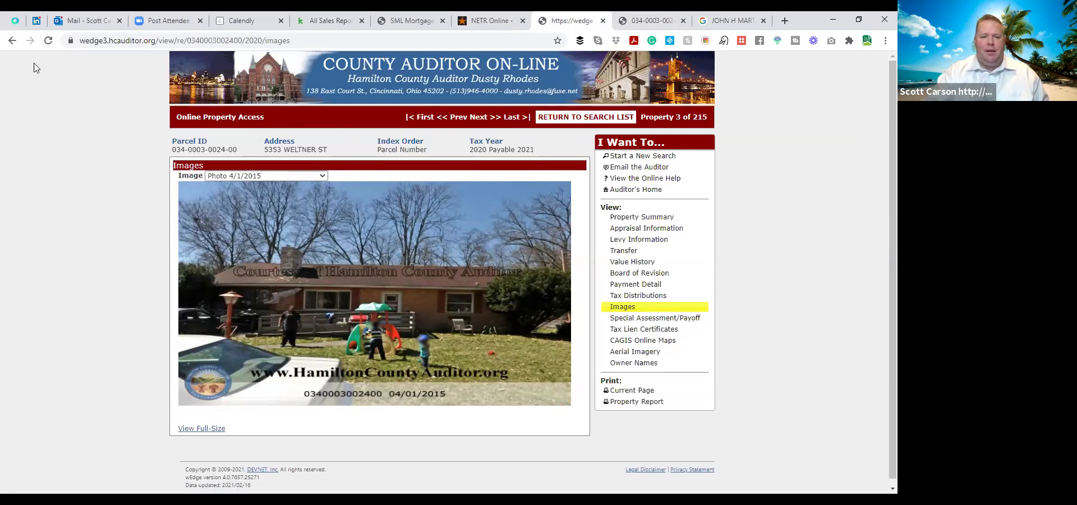
pyautogui.click(13, 43)
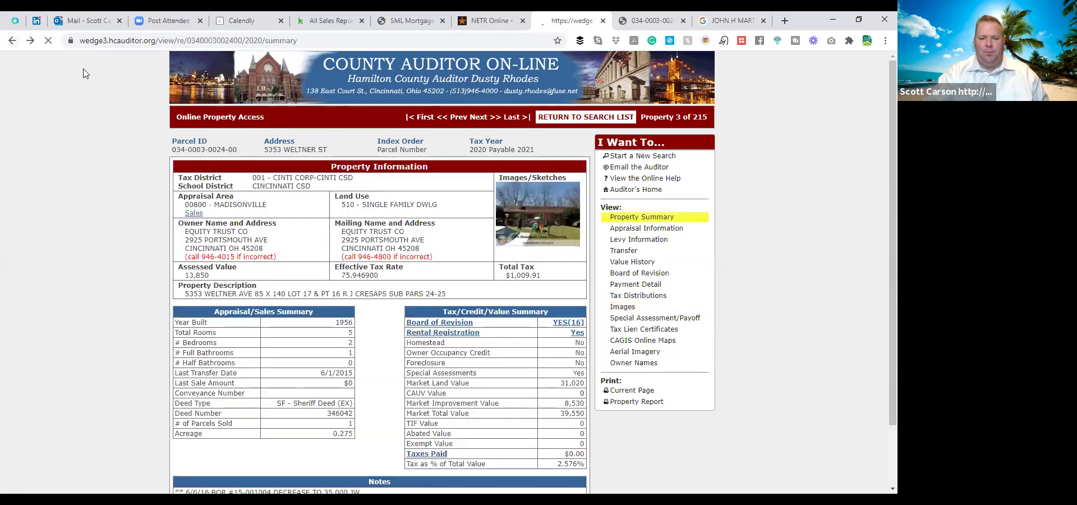
pyautogui.click(11, 41)
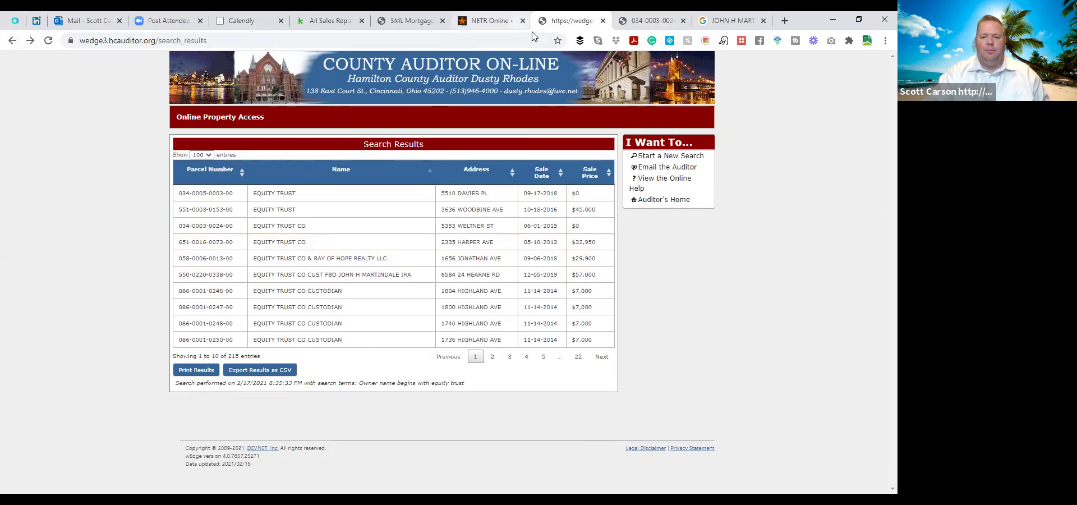
# Switch NETR Online to Franklin County, Ohio, and open the Franklin Auditor's online data
pyautogui.click(489, 21)
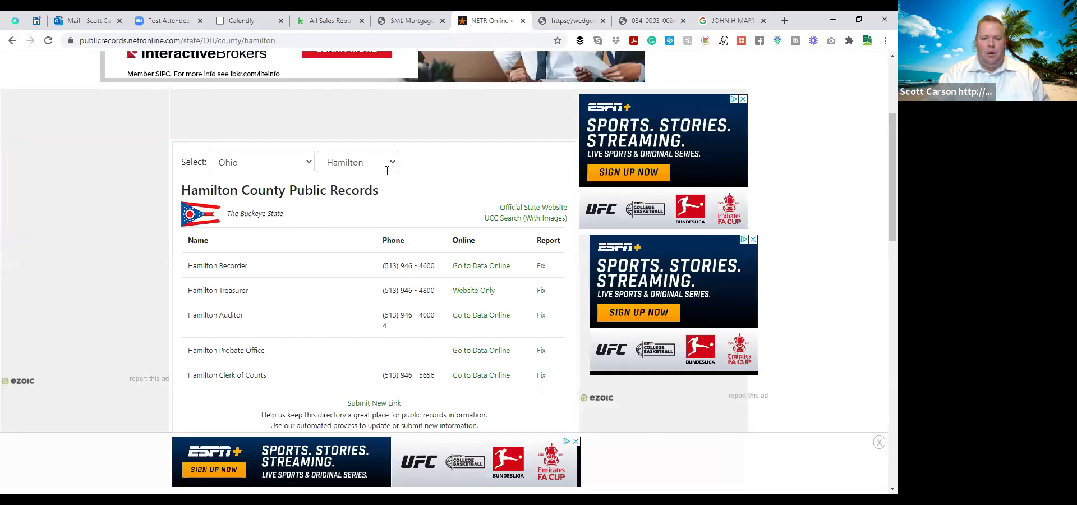
pyautogui.click(393, 163)
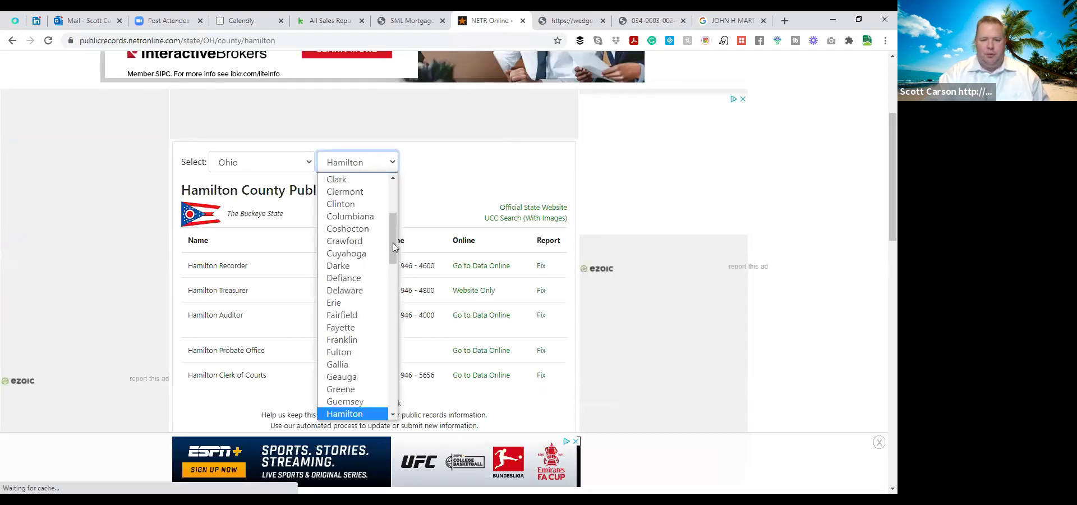
pyautogui.click(350, 341)
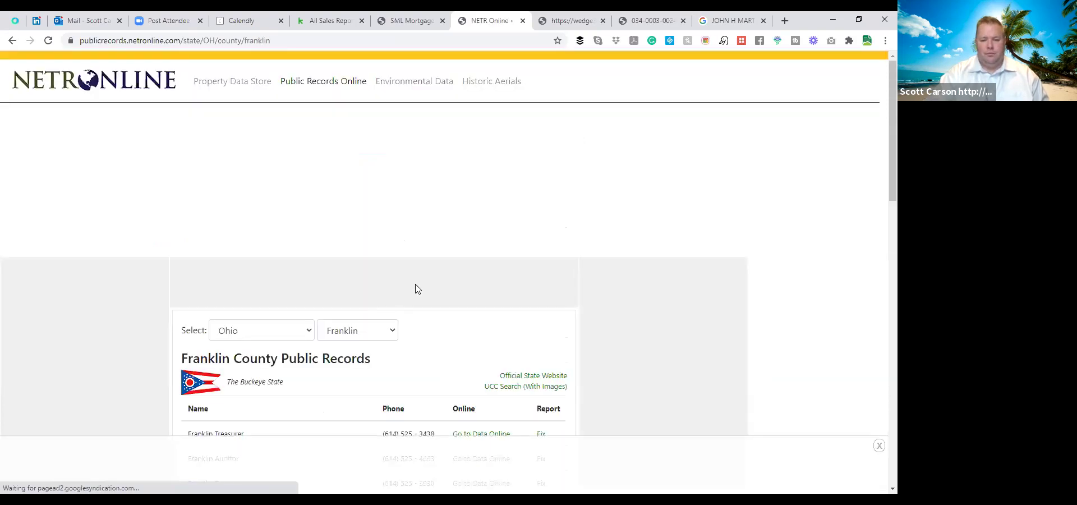
pyautogui.scroll(-2, 415, 289)
pyautogui.scroll(-1, 417, 287)
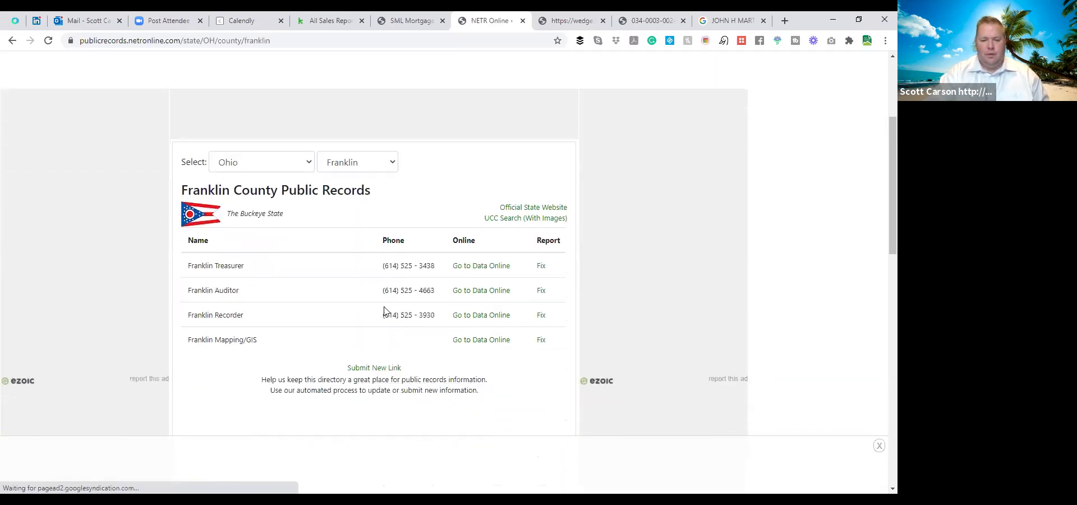
pyautogui.click(494, 291)
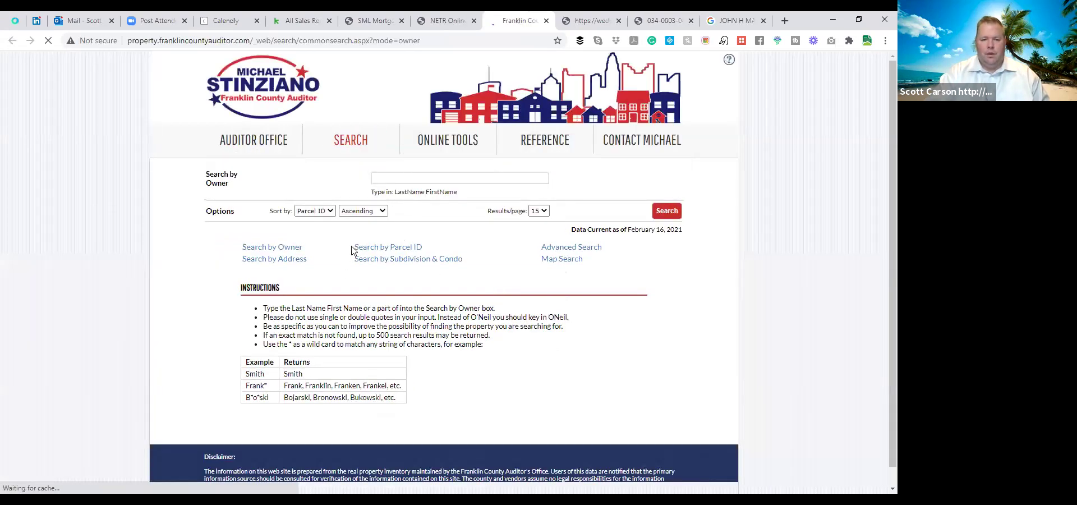
# Search the Franklin County property records for the owner EQUITY TRUST
pyautogui.click(436, 182)
pyautogui.write('eui')
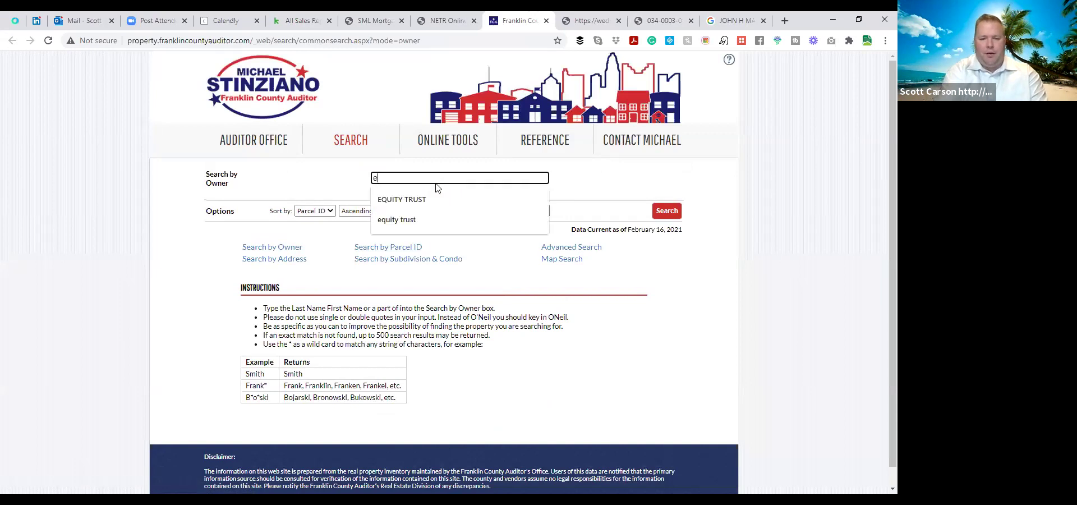
pyautogui.press('BackSpace')
pyautogui.write('qu')
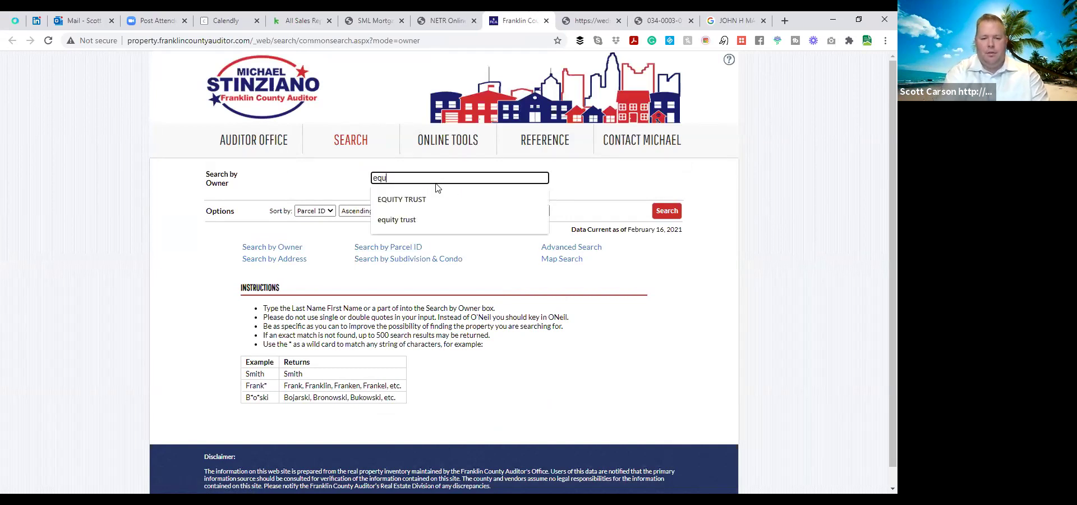
pyautogui.click(413, 201)
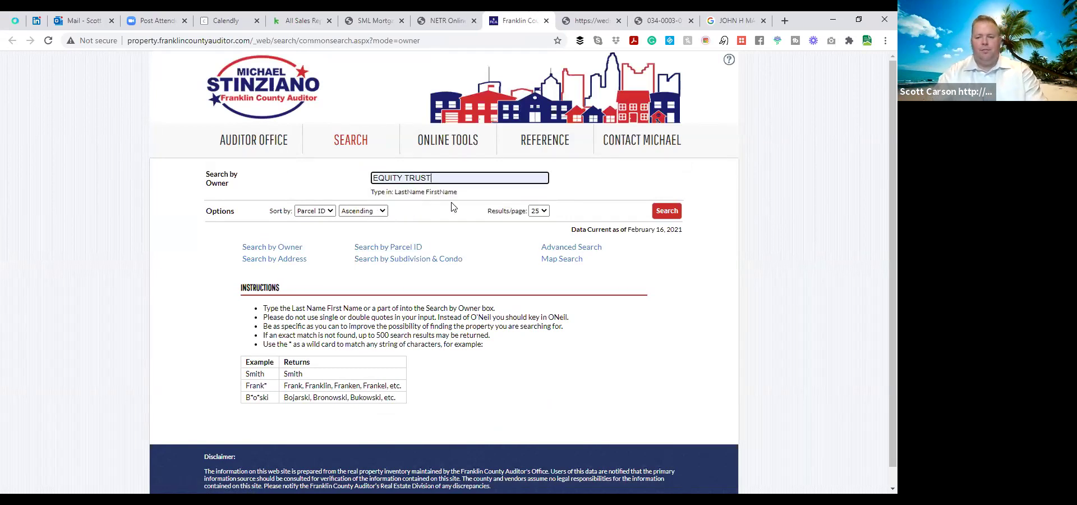
pyautogui.click(667, 212)
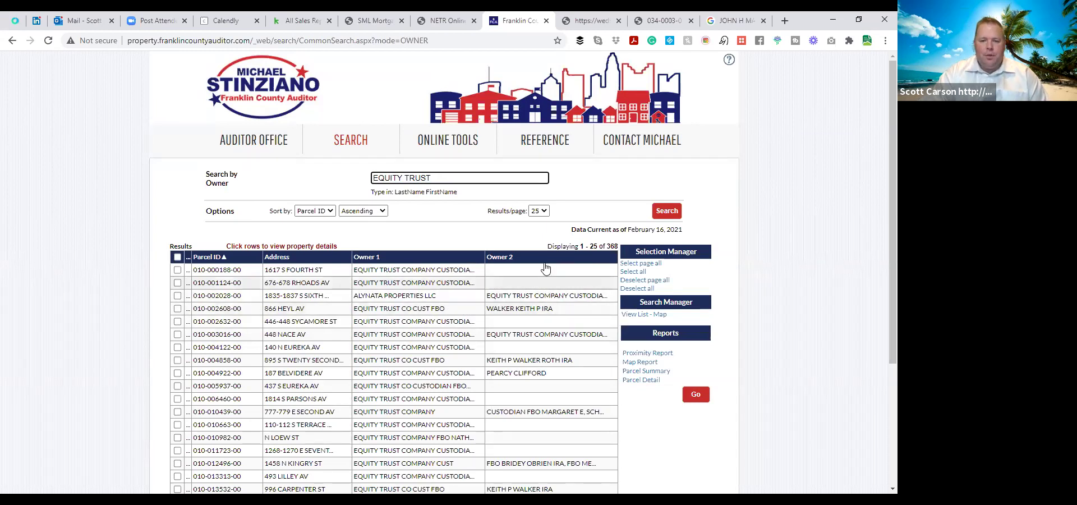
# Set the Franklin County results to 50 per page and run the owner search again
pyautogui.click(539, 211)
pyautogui.click(537, 236)
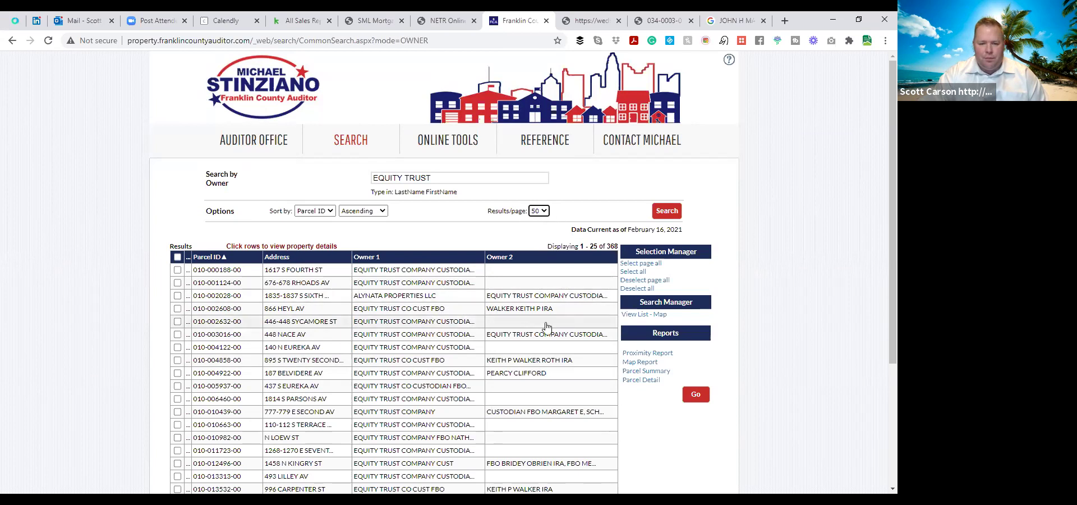
pyautogui.scroll(-3, 482, 306)
pyautogui.scroll(1, 487, 303)
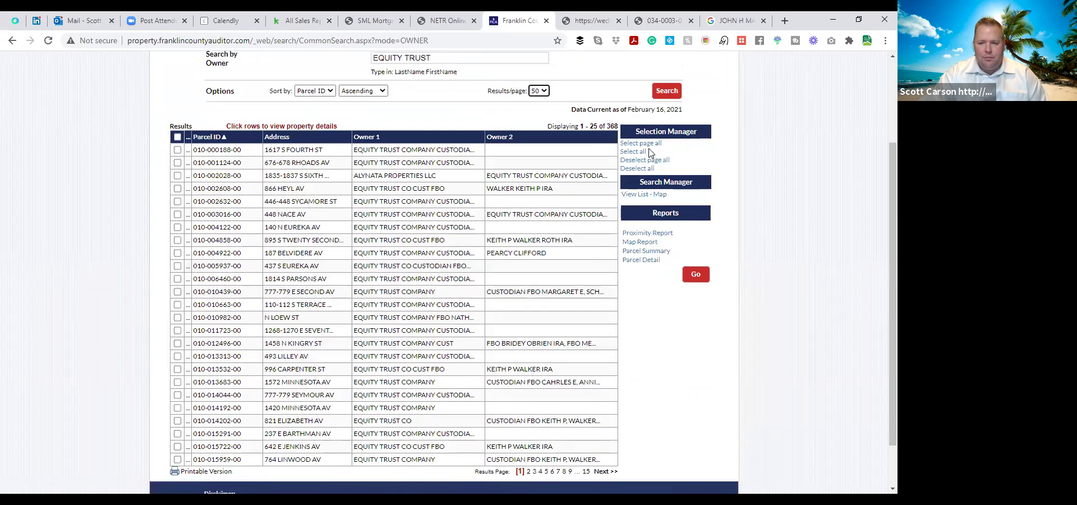
pyautogui.click(671, 92)
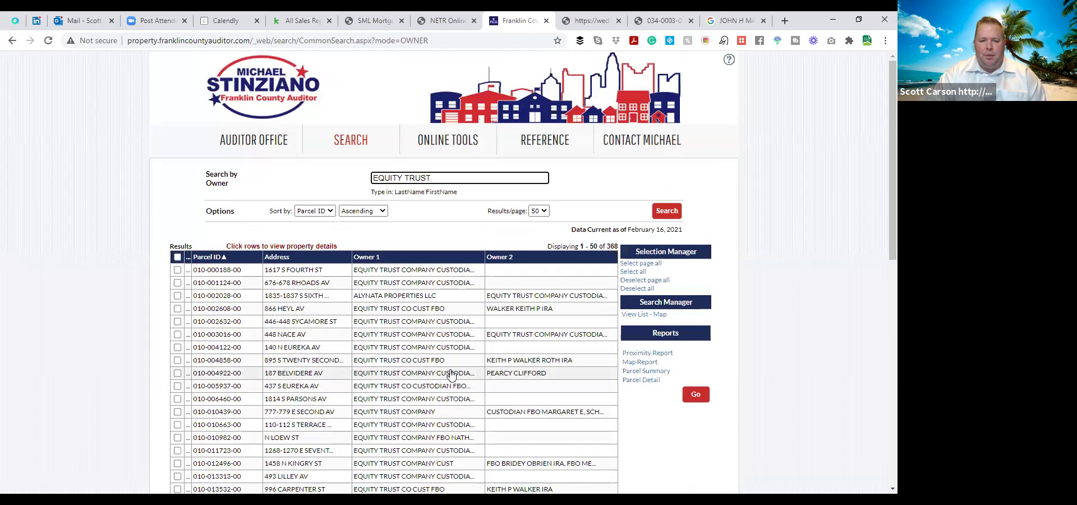
# Look through the Franklin County parcels for IRA holders in the owner columns and go back to the earlier results page
pyautogui.scroll(-3, 452, 374)
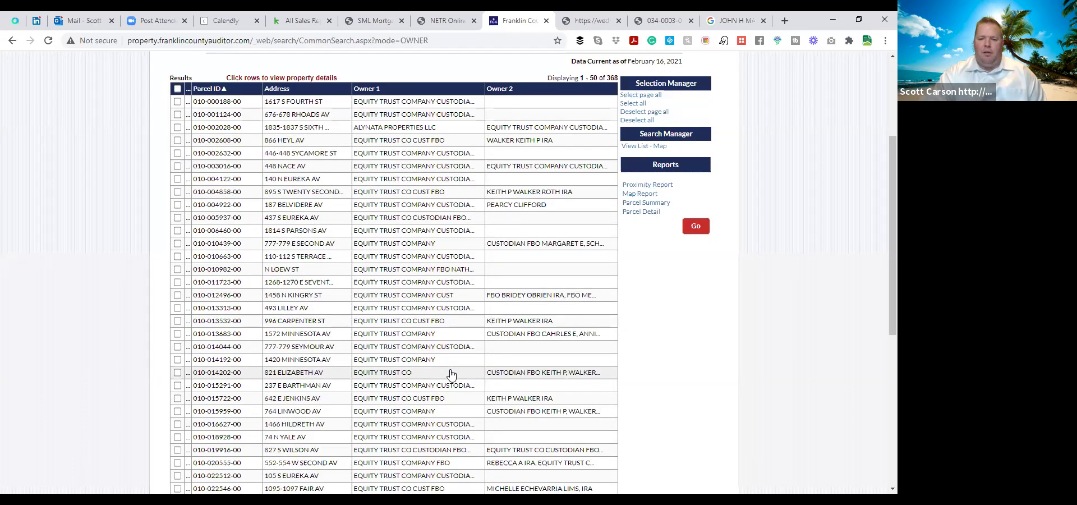
pyautogui.scroll(-6, 450, 374)
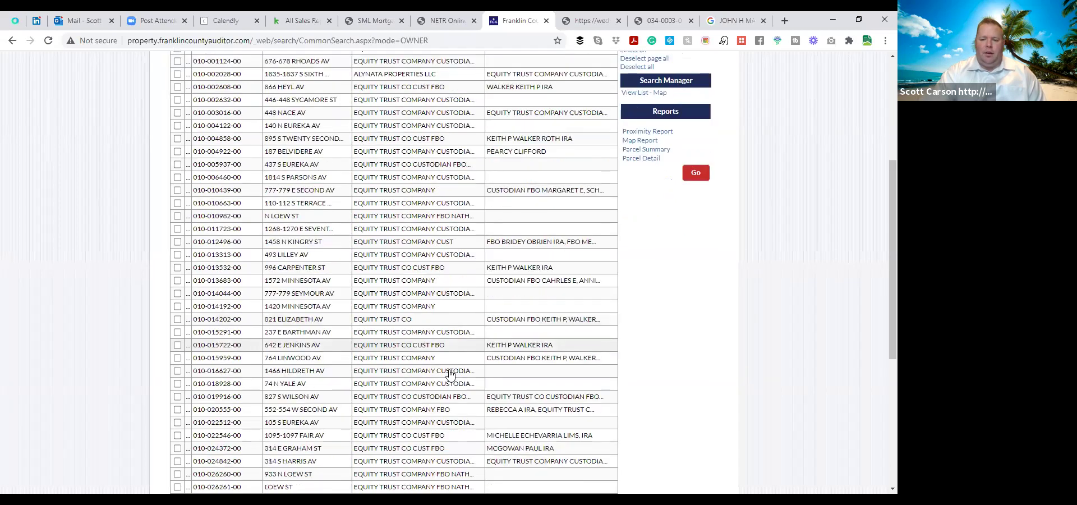
pyautogui.scroll(9, 451, 374)
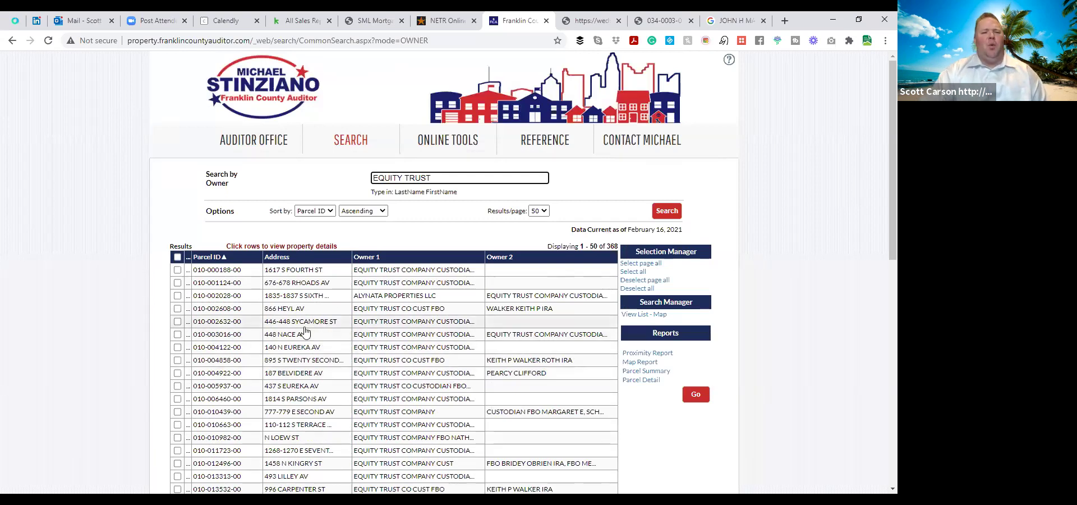
pyautogui.click(13, 43)
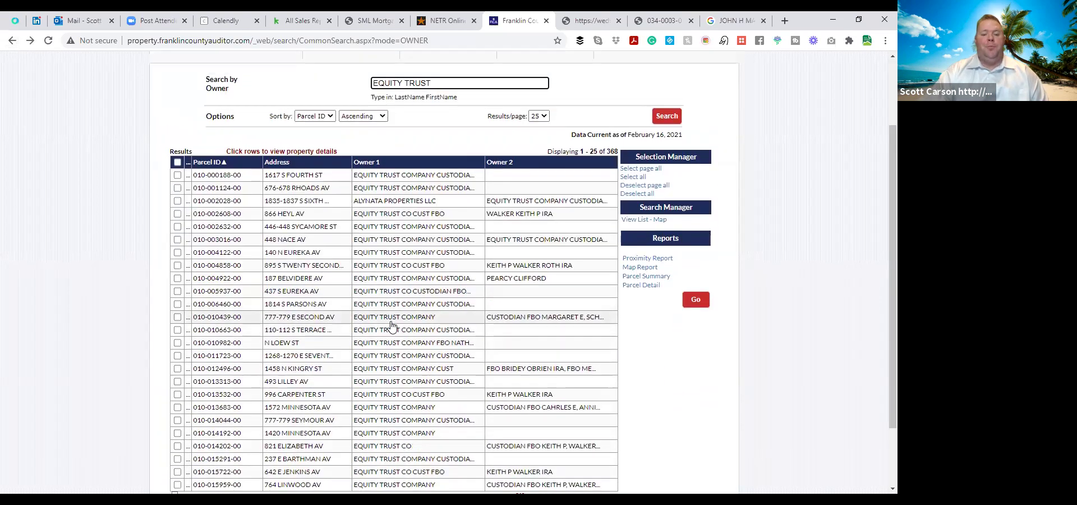
pyautogui.scroll(2, 391, 325)
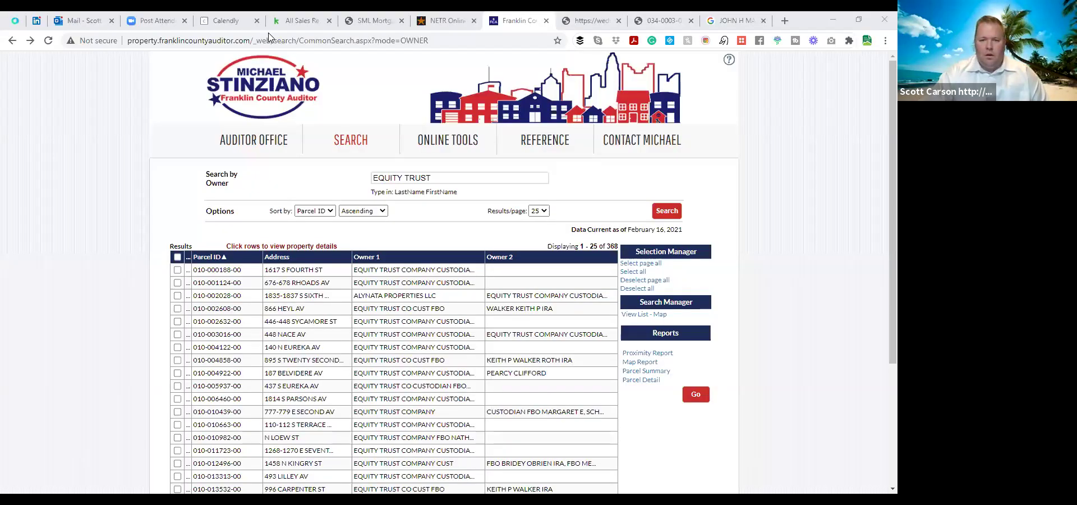
# Switch NETR Online to Lucas County, Ohio, and open the Lucas Auditor's online data
pyautogui.click(443, 21)
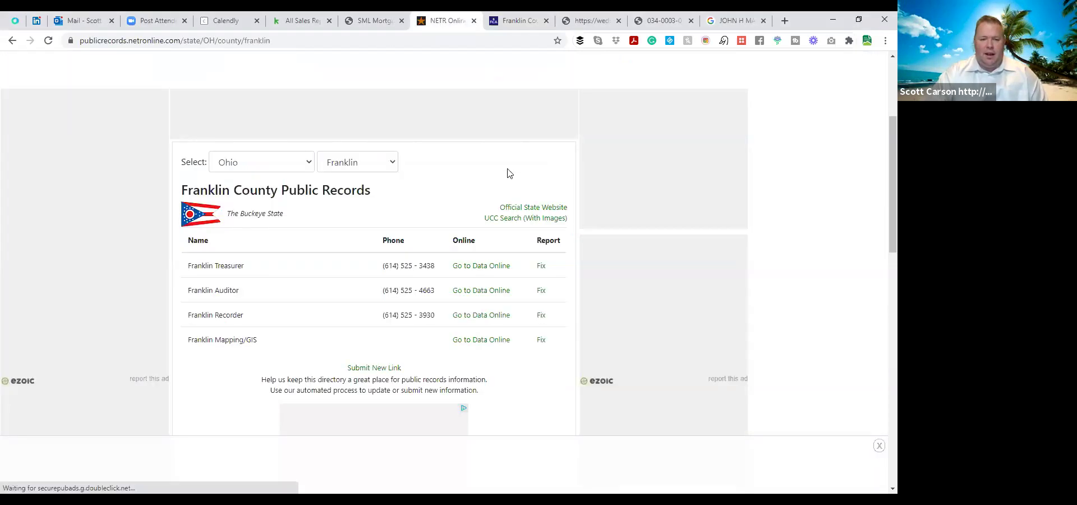
pyautogui.click(392, 164)
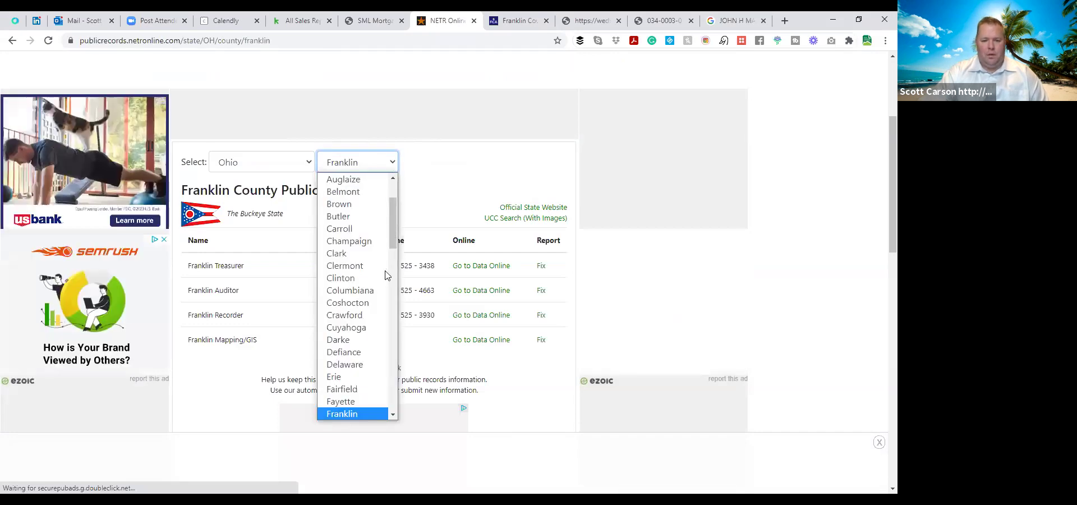
pyautogui.scroll(-5, 386, 311)
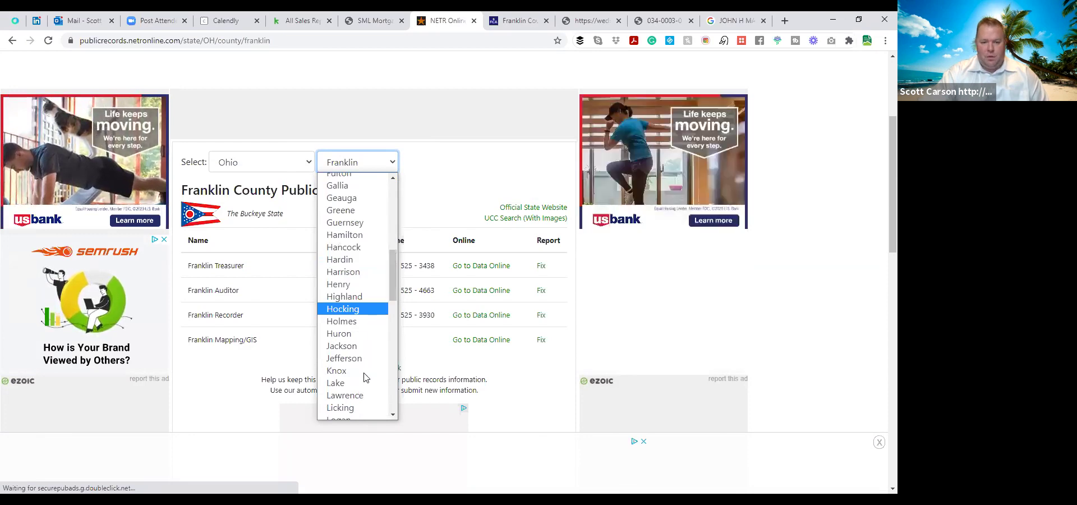
pyautogui.scroll(5, 349, 367)
pyautogui.scroll(-8, 349, 368)
pyautogui.scroll(4, 351, 373)
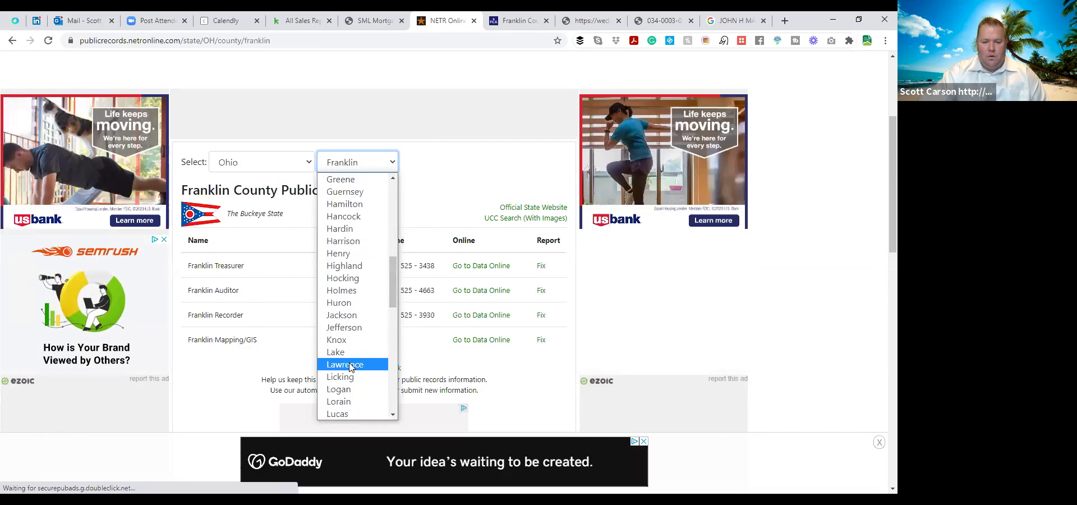
pyautogui.scroll(-2, 355, 380)
pyautogui.scroll(-6, 354, 348)
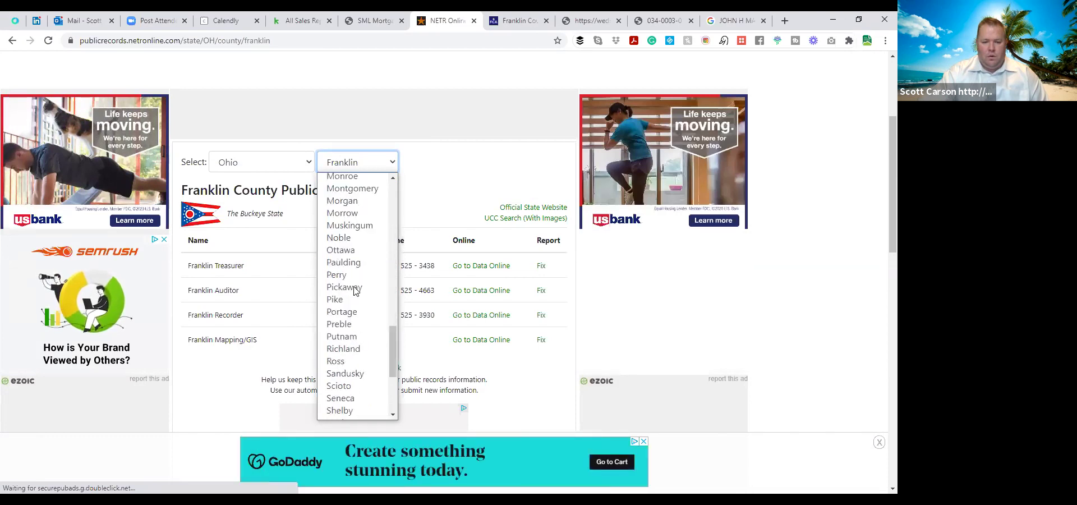
pyautogui.scroll(8, 385, 362)
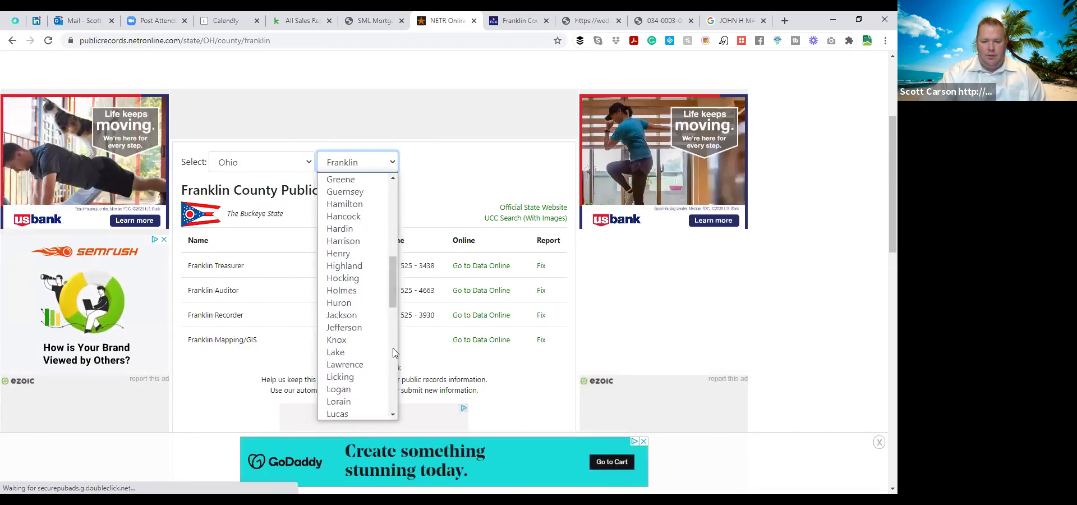
pyautogui.click(355, 413)
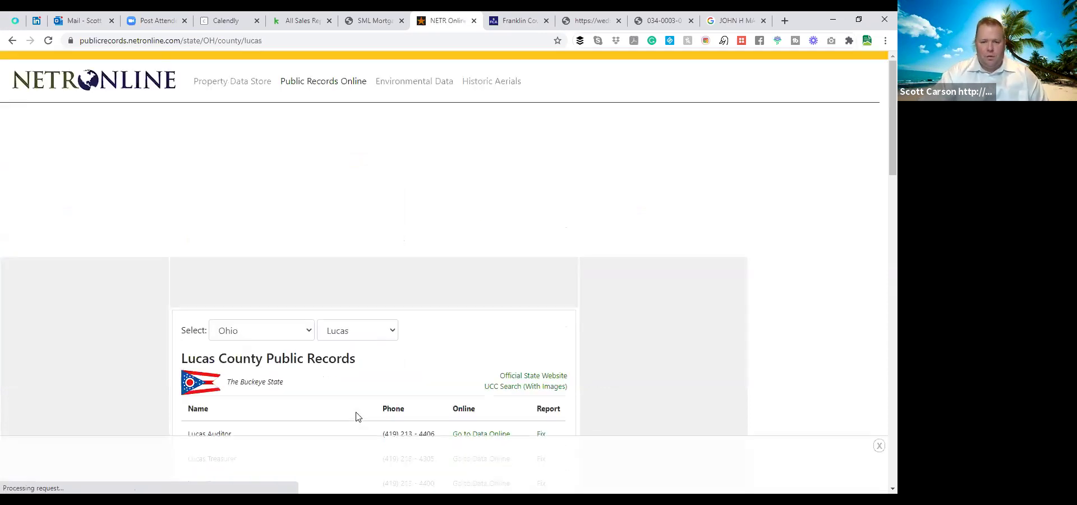
pyautogui.scroll(-3, 503, 296)
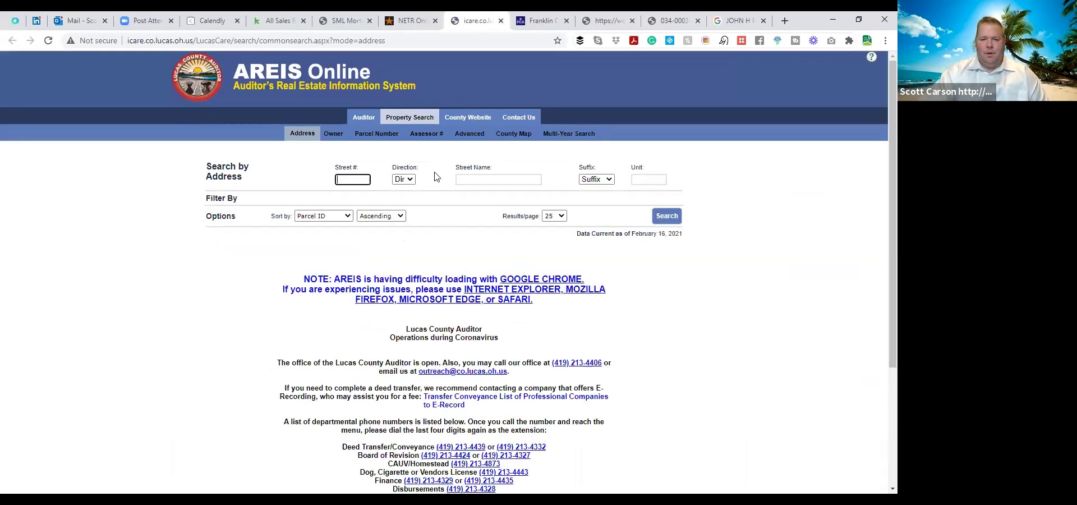
# Search the Lucas County property records by owner for EQUITY TRUST
pyautogui.click(332, 139)
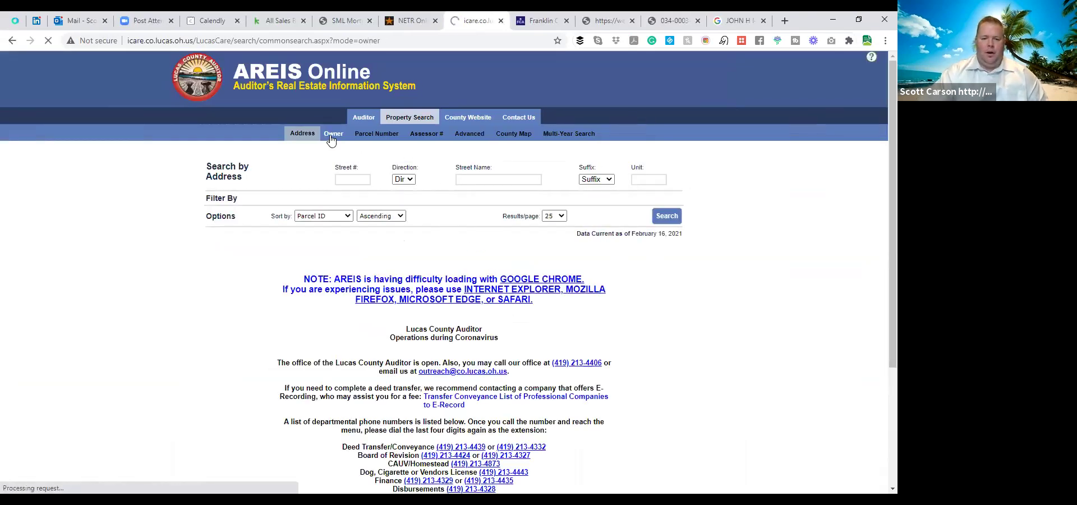
pyautogui.write('eq')
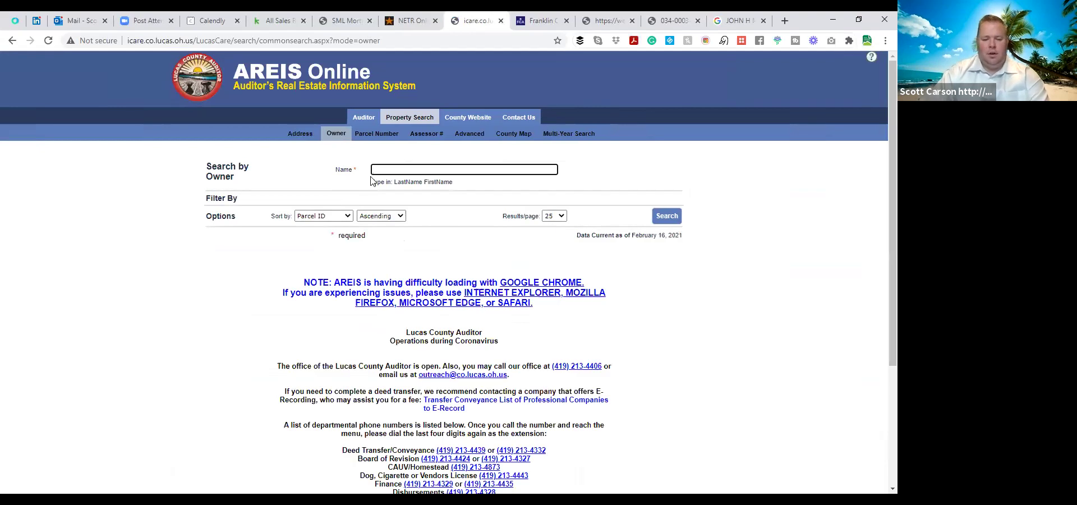
pyautogui.click(402, 191)
pyautogui.click(663, 218)
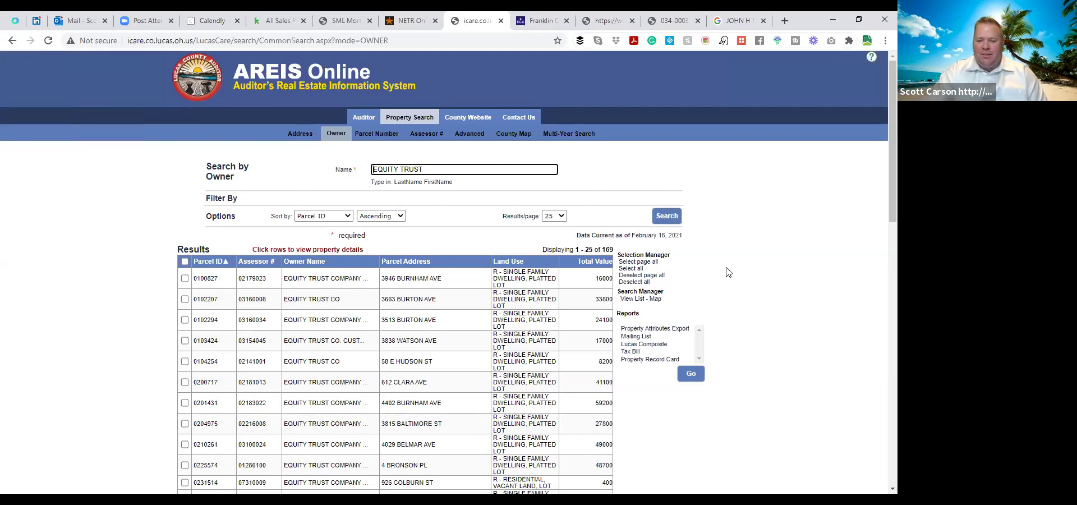
# Set the Lucas County results to 100 per page and run the owner search again
pyautogui.click(558, 216)
pyautogui.click(561, 251)
pyautogui.click(667, 218)
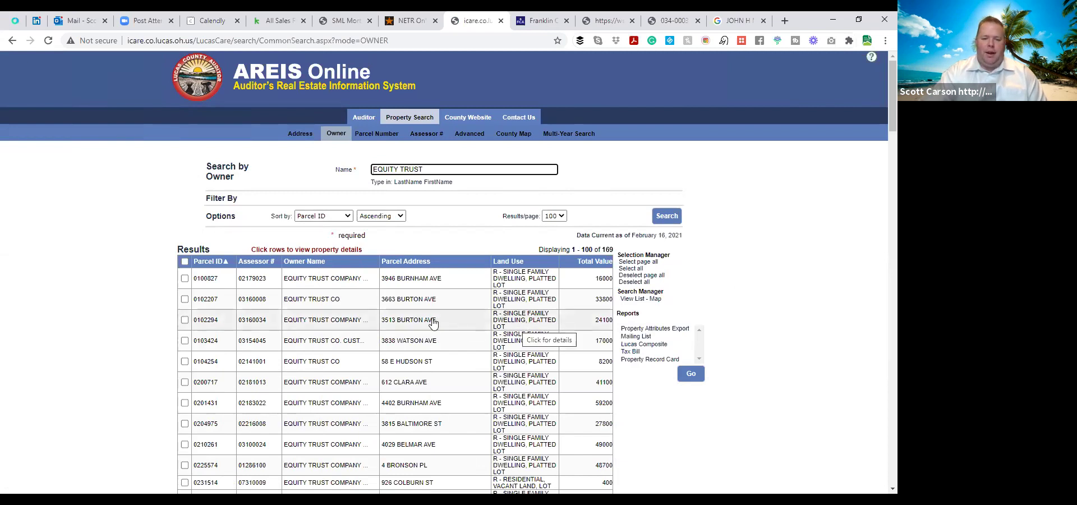
# Select all parcels found in Lucas County and open the details of the first listed Equity Trust Company parcel
pyautogui.click(184, 262)
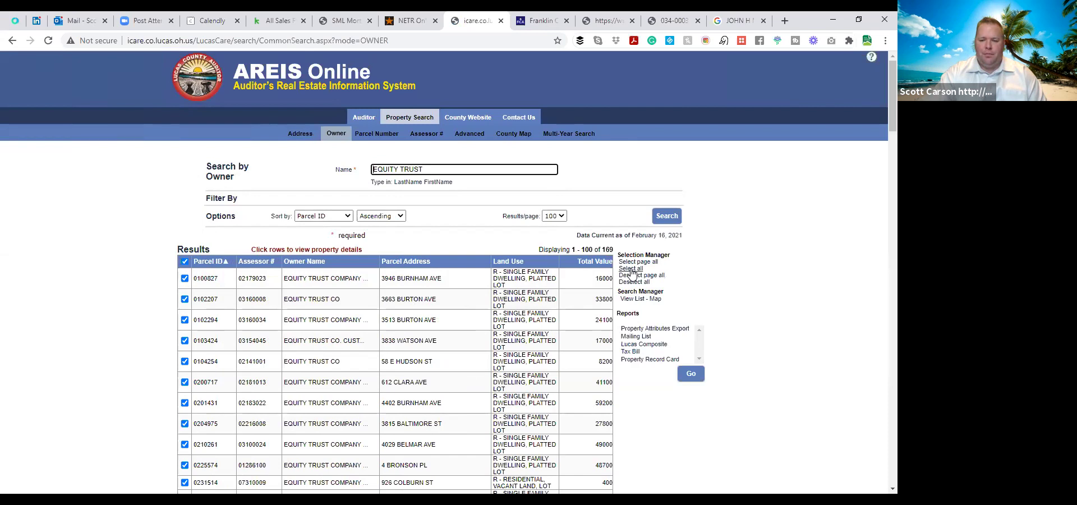
pyautogui.click(631, 269)
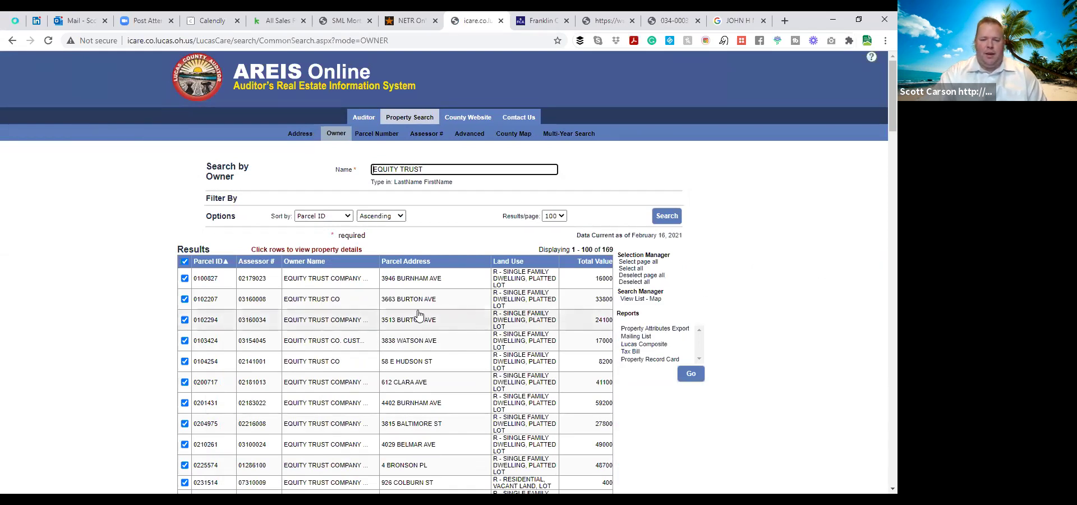
pyautogui.click(331, 286)
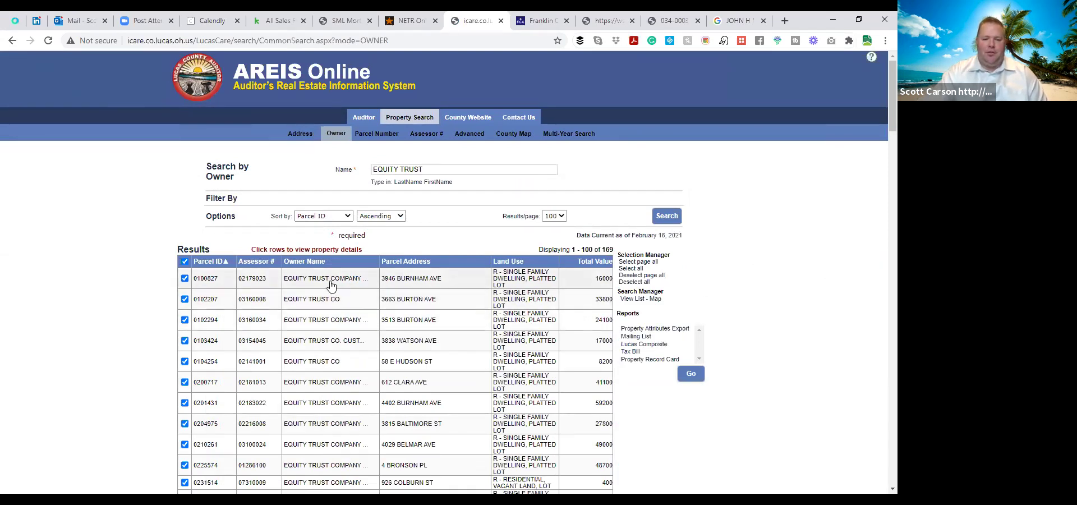